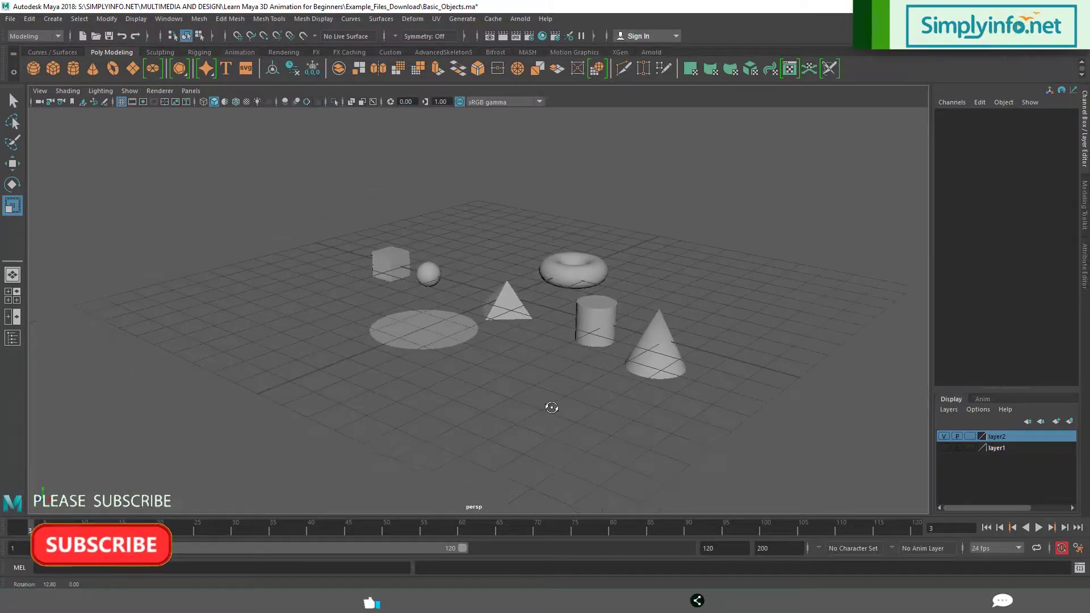
scroll(548, 406, "up", 2)
scroll(633, 414, "up", 2)
scroll(656, 402, "up", 2)
scroll(506, 397, "down", 3)
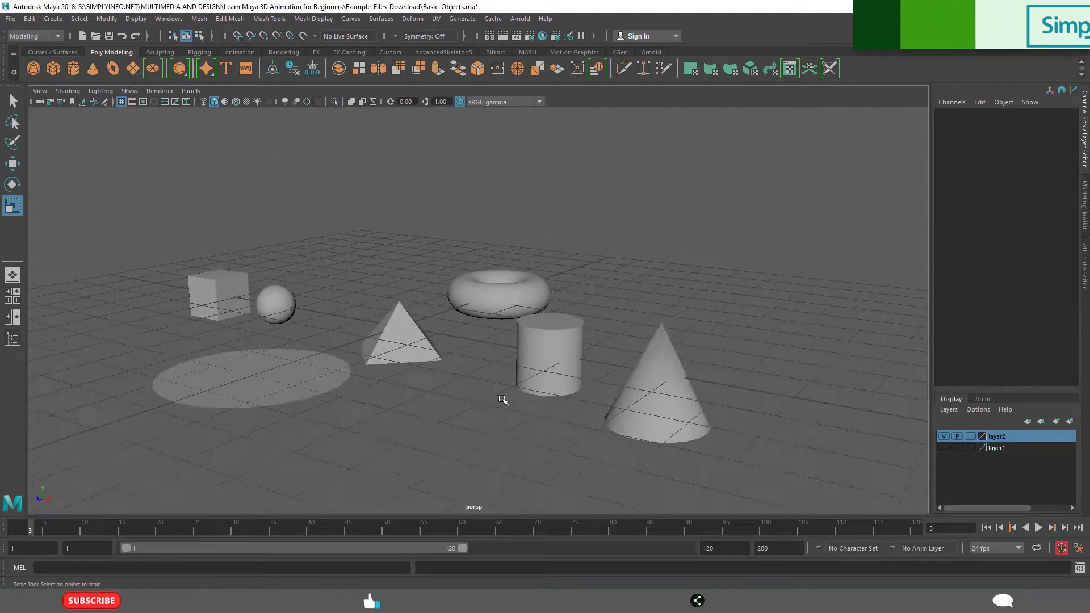
- Try selecting the torus, cube and pyramid in turn with the plain selection tool
mouse_move(506, 397)
left_mouse_down("alt")
mouse_move(579, 312)
mouse_move(557, 401)
mouse_move(502, 406)
mouse_move(487, 275)
left_mouse_up("alt")
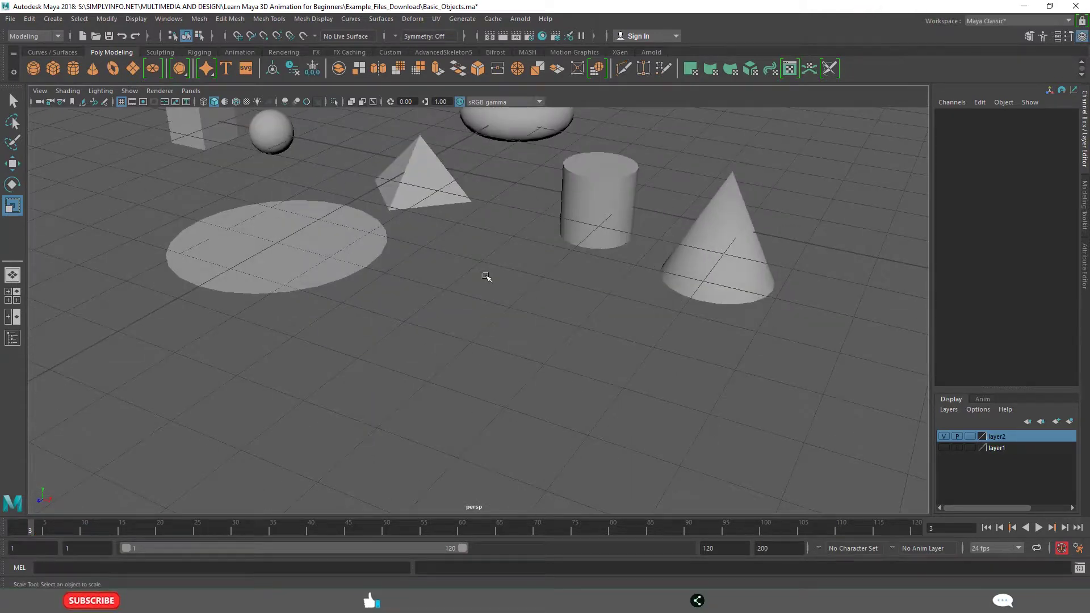
scroll(564, 381, "down", 2)
mouse_move(564, 382)
left_mouse_down("alt")
mouse_move(468, 240)
mouse_move(443, 243)
left_mouse_up("alt")
left_click(443, 242)
left_click(521, 183)
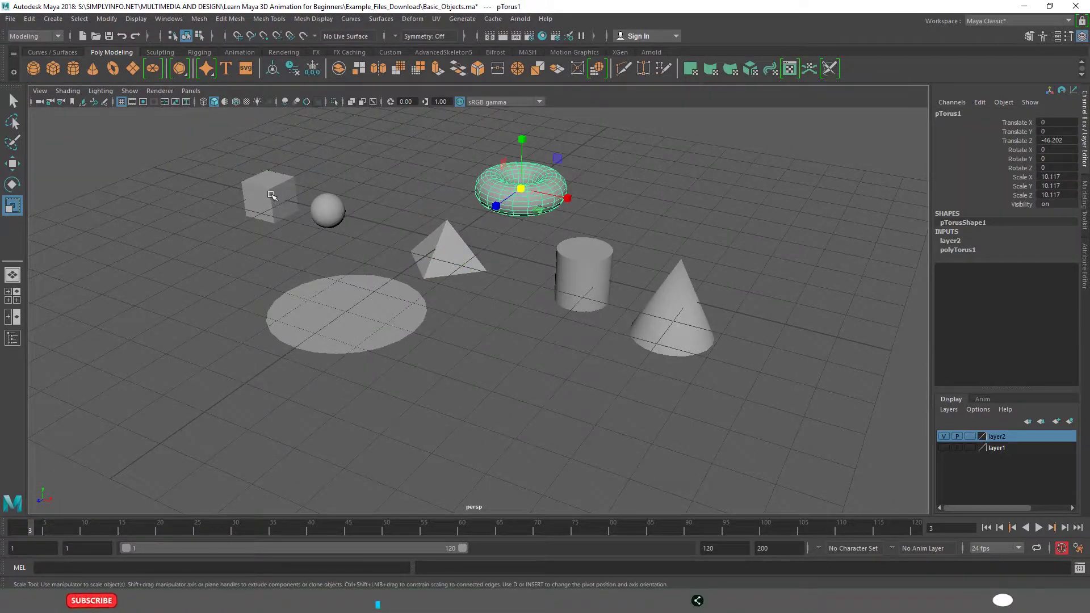
left_click(272, 196)
left_click(449, 257)
key("q")
scroll(514, 349, "down", 2)
scroll(513, 348, "up", 2)
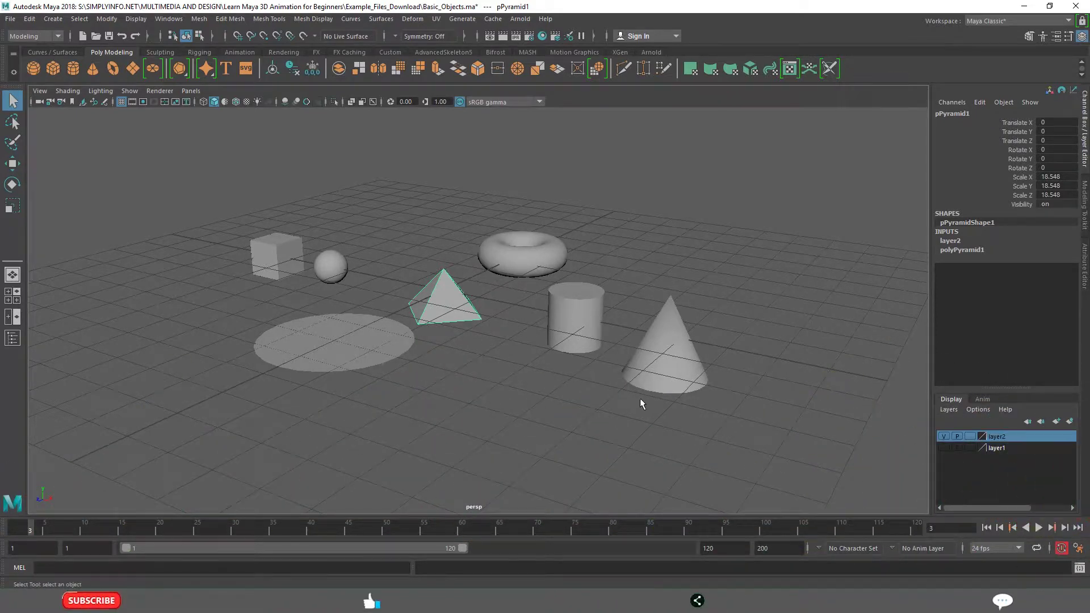
- Deselect everything on empty grid, then select the torus alone
left_click(539, 381)
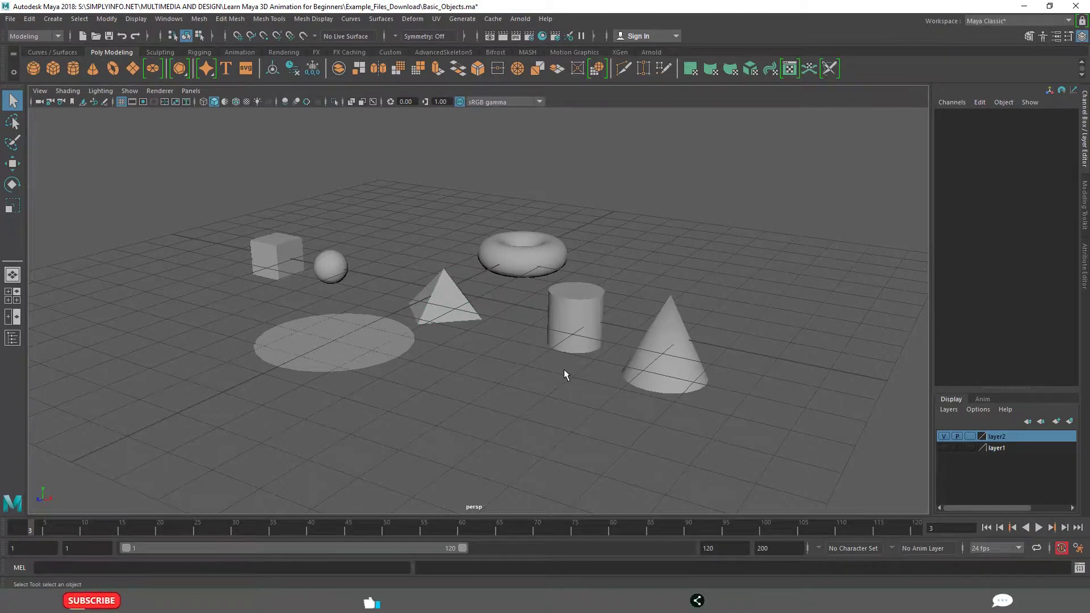
left_click(517, 255)
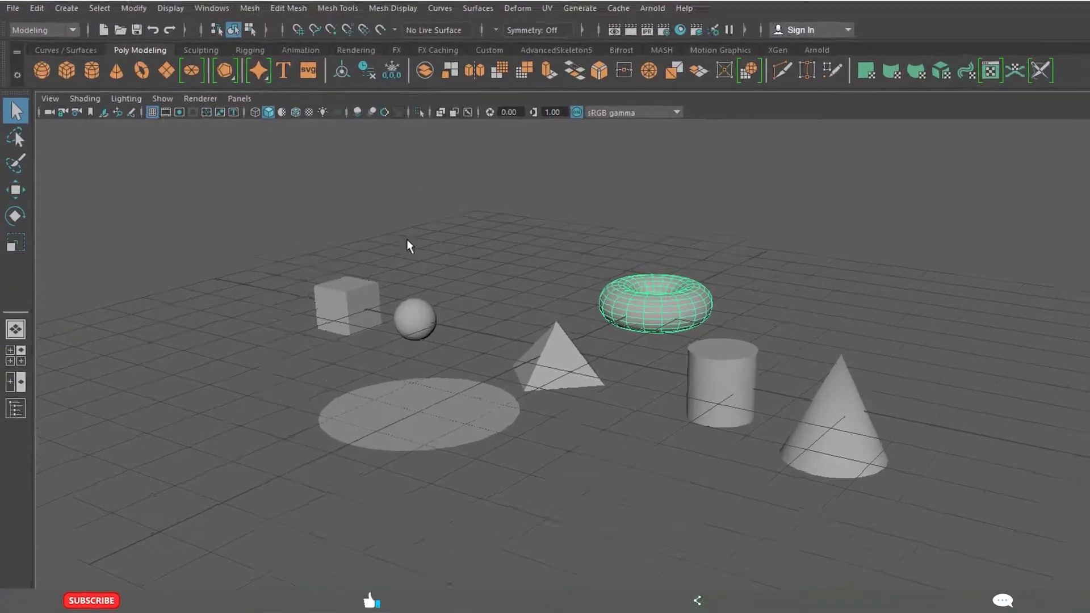
- Activate the Move tool on the torus and frame it in the view
left_click(21, 219)
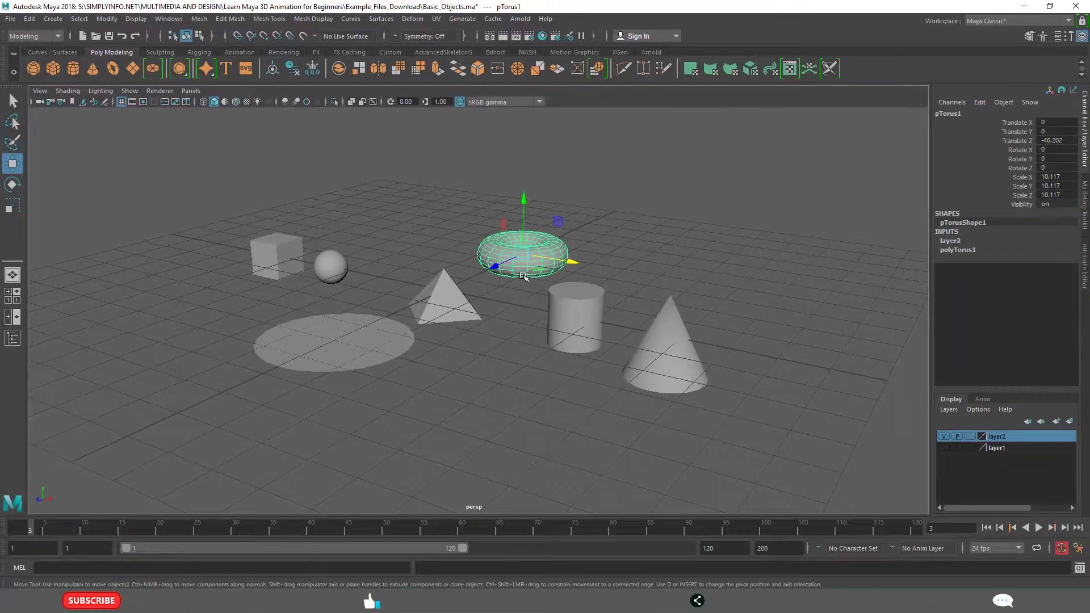
key("f")
scroll(477, 306, "down", 5)
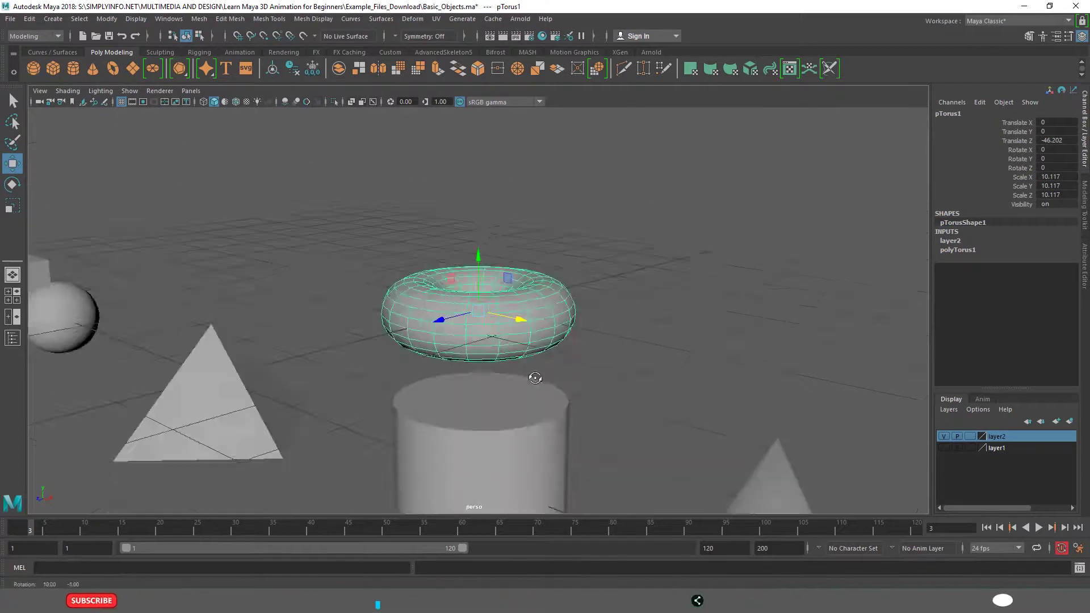
mouse_move(477, 306)
left_mouse_down("alt")
mouse_move(509, 382)
mouse_move(445, 250)
mouse_move(512, 323)
left_mouse_up("alt")
scroll(559, 357, "up", 3)
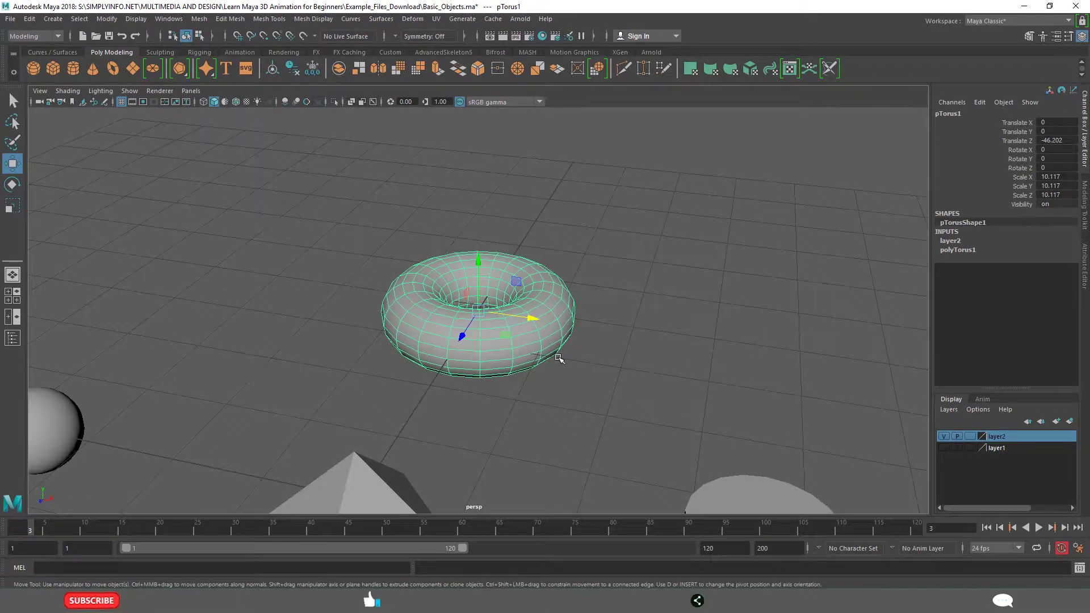
key("q")
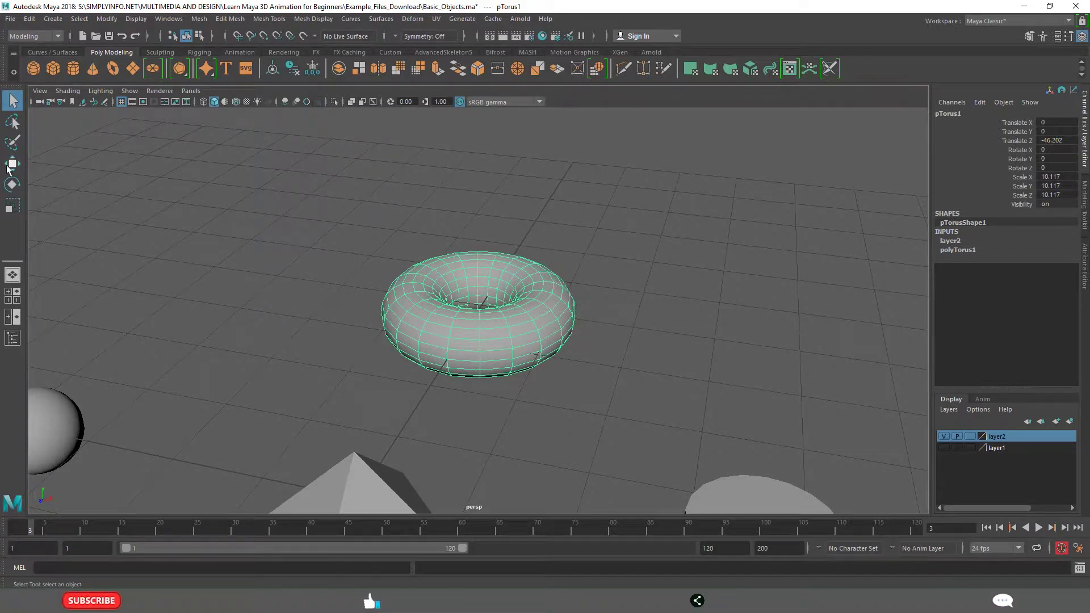
key("w")
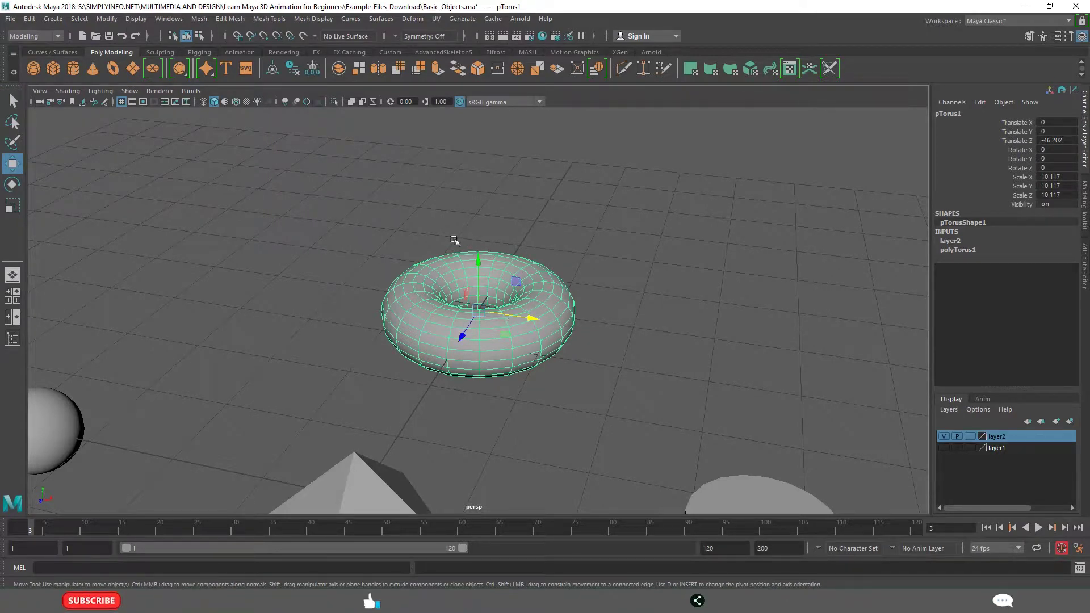
- Drag the torus to the right and lift it up above the grid
mouse_move(572, 390)
left_mouse_down("alt")
mouse_move(524, 302)
mouse_move(597, 302)
mouse_move(563, 205)
left_mouse_up("alt")
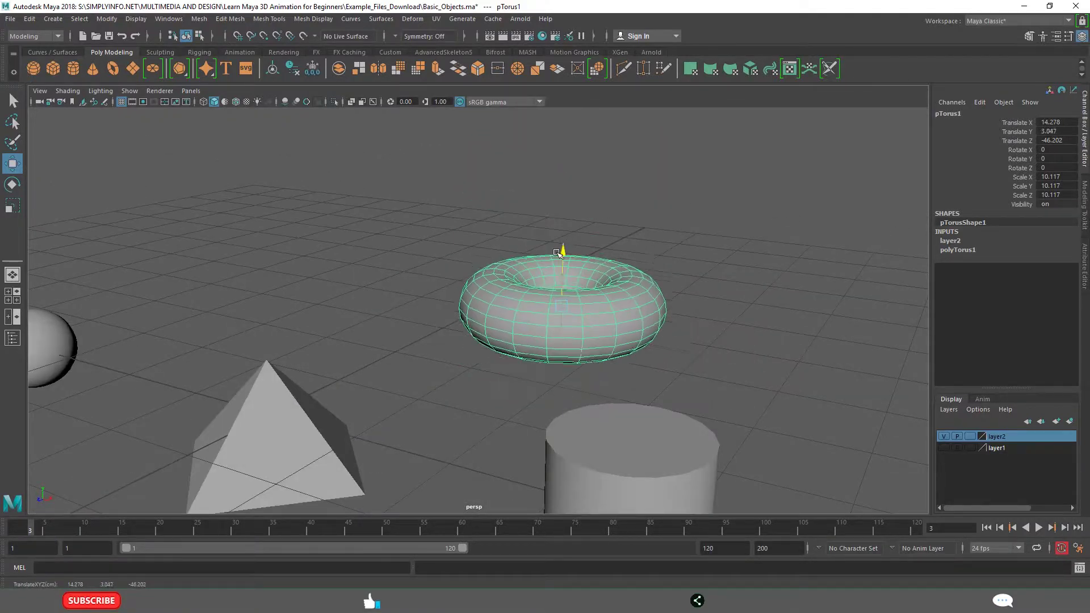
mouse_move(586, 348)
left_mouse_down("alt")
mouse_move(422, 289)
mouse_move(260, 288)
mouse_move(647, 287)
mouse_move(577, 366)
left_mouse_up("alt")
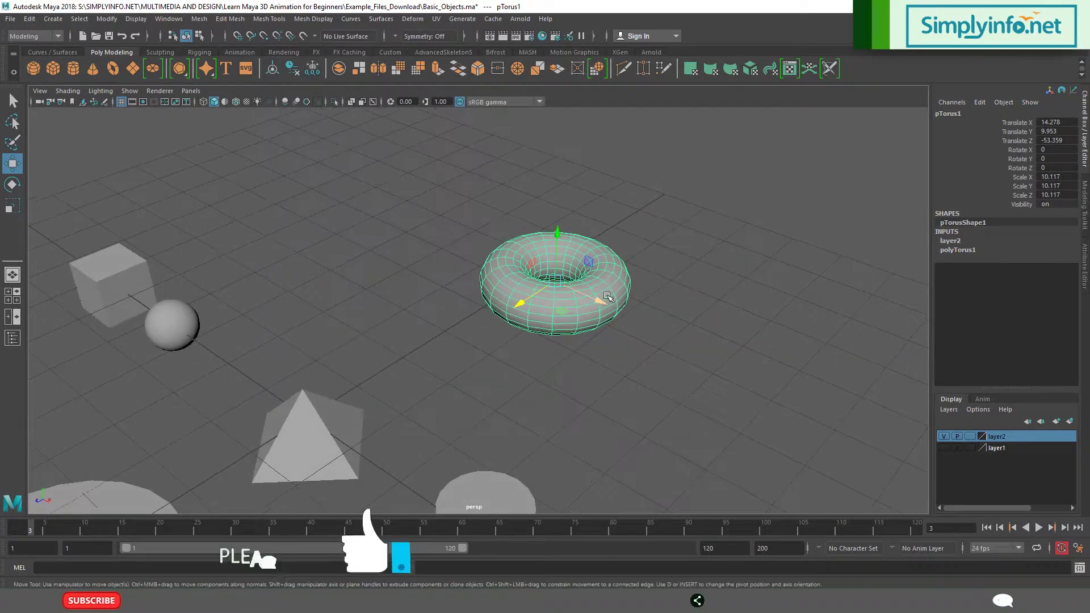
mouse_move(549, 278)
left_mouse_down()
mouse_move(664, 242)
mouse_move(474, 384)
mouse_move(565, 366)
mouse_move(538, 378)
mouse_move(552, 366)
left_mouse_up()
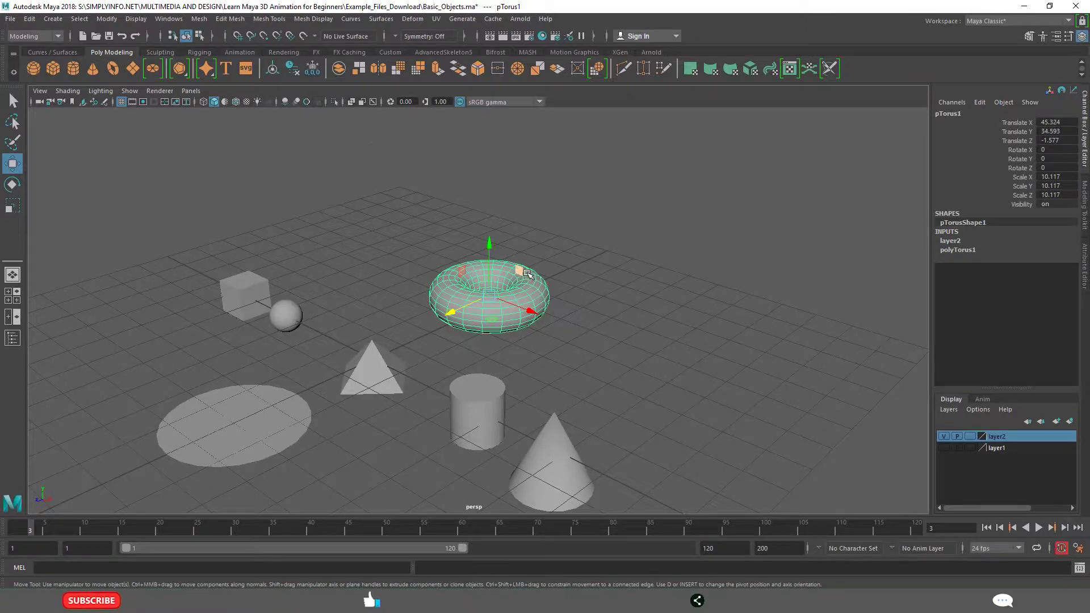
scroll(525, 270, "up", 3)
scroll(531, 257, "down", 3)
mouse_move(555, 253)
middle_mouse_down()
mouse_move(795, 202)
mouse_move(554, 239)
mouse_move(650, 245)
mouse_move(711, 361)
mouse_move(600, 355)
middle_mouse_up()
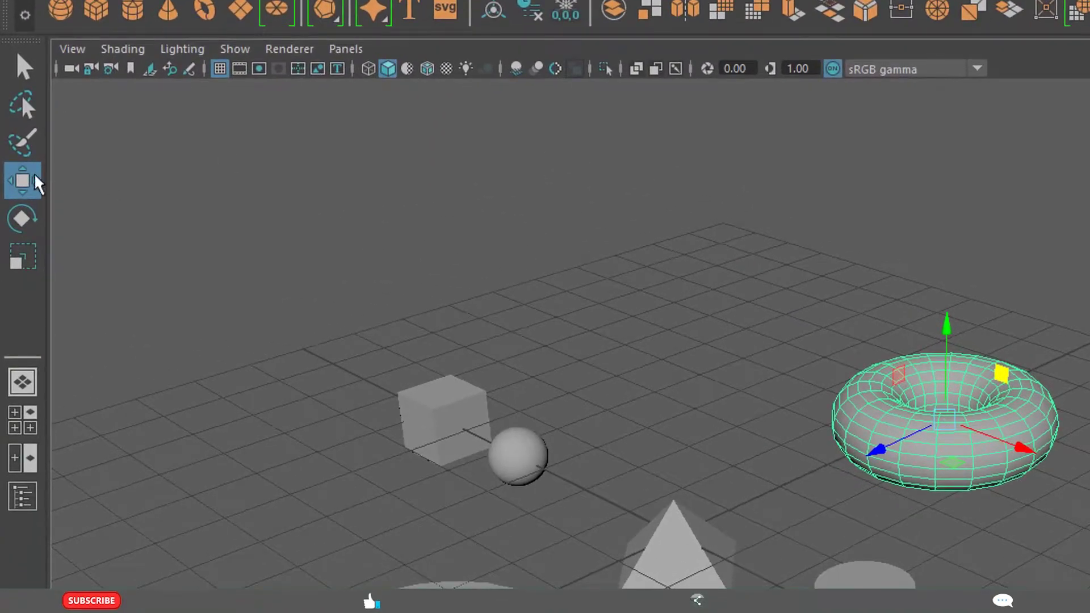
- Rotate the torus slightly about its X axis, then select the cylinder
left_click(22, 218)
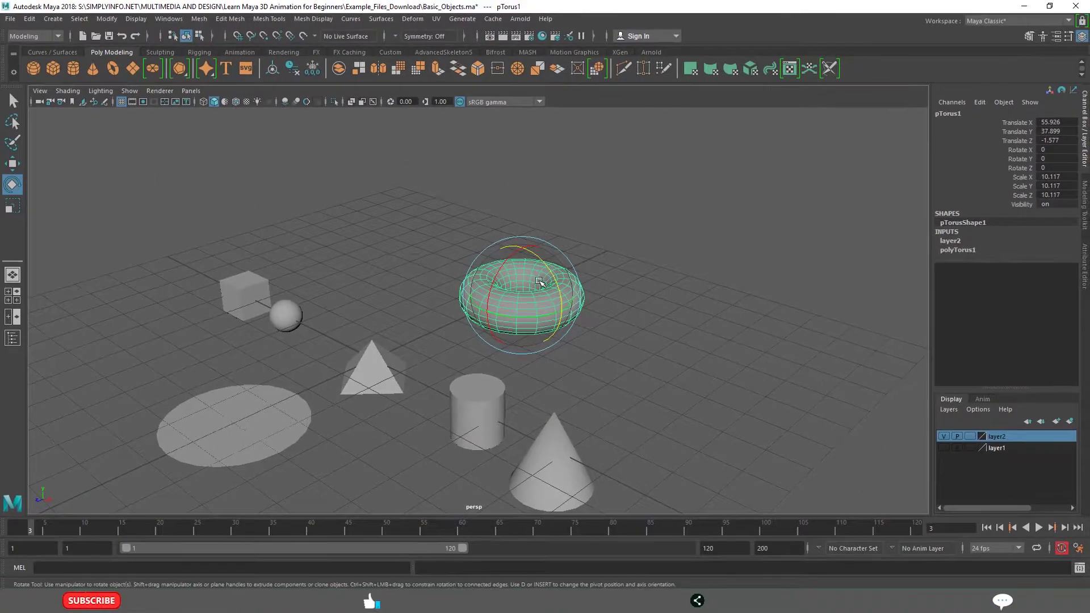
mouse_move(539, 282)
left_mouse_down()
mouse_move(579, 301)
mouse_move(562, 281)
left_mouse_up()
left_click(473, 352)
scroll(344, 341, "up", 3)
- Tip the cylinder onto its side by dragging its Rotate X/Y/Z values in the Channel Box
left_click(344, 342)
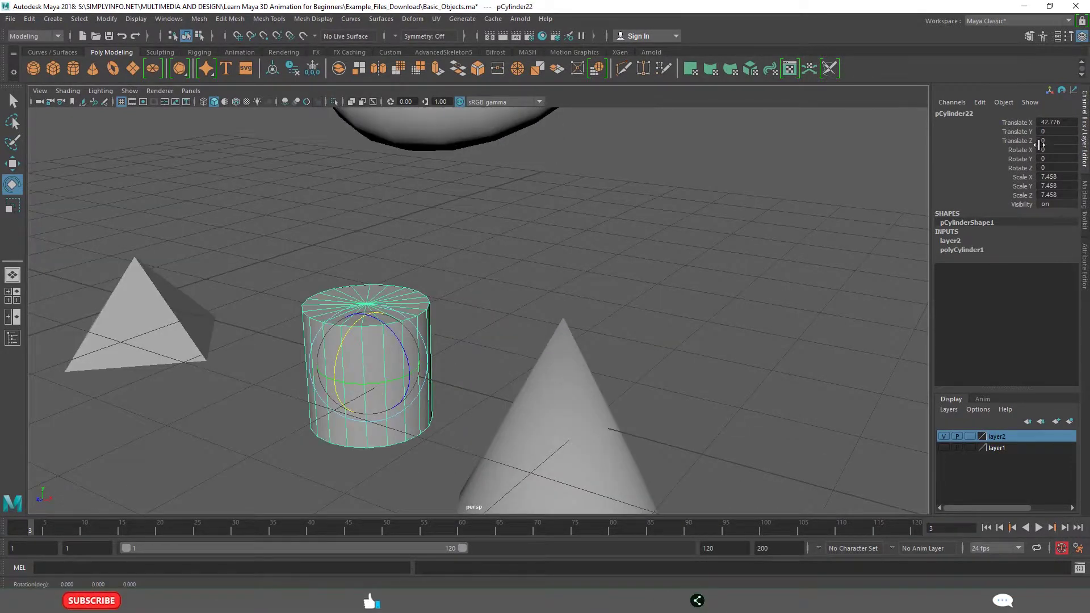
key("Return")
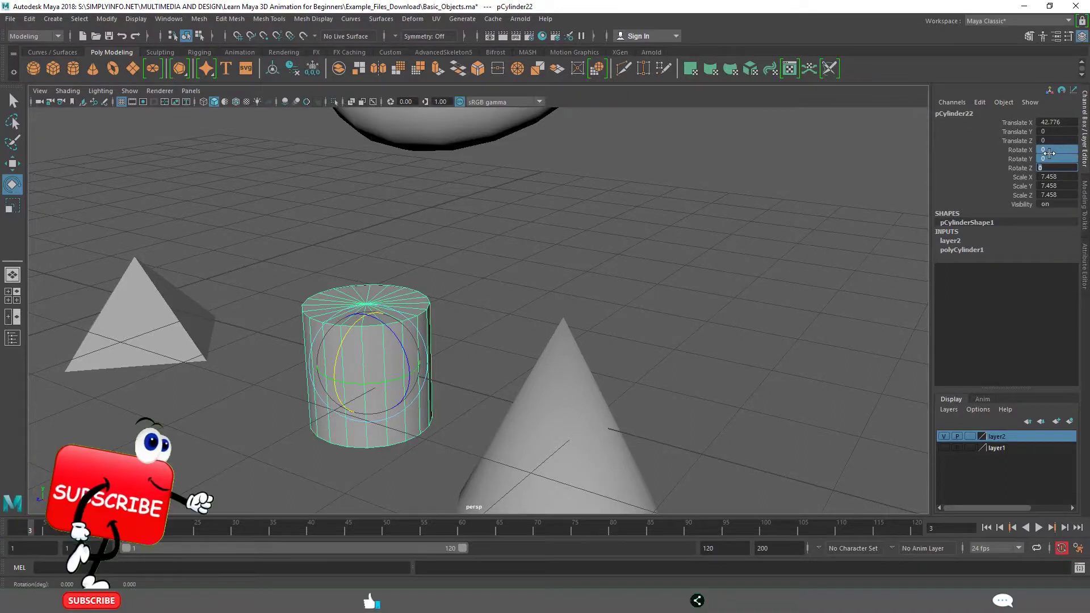
mouse_move(343, 342)
left_mouse_down()
mouse_move(331, 390)
mouse_move(365, 337)
left_mouse_up()
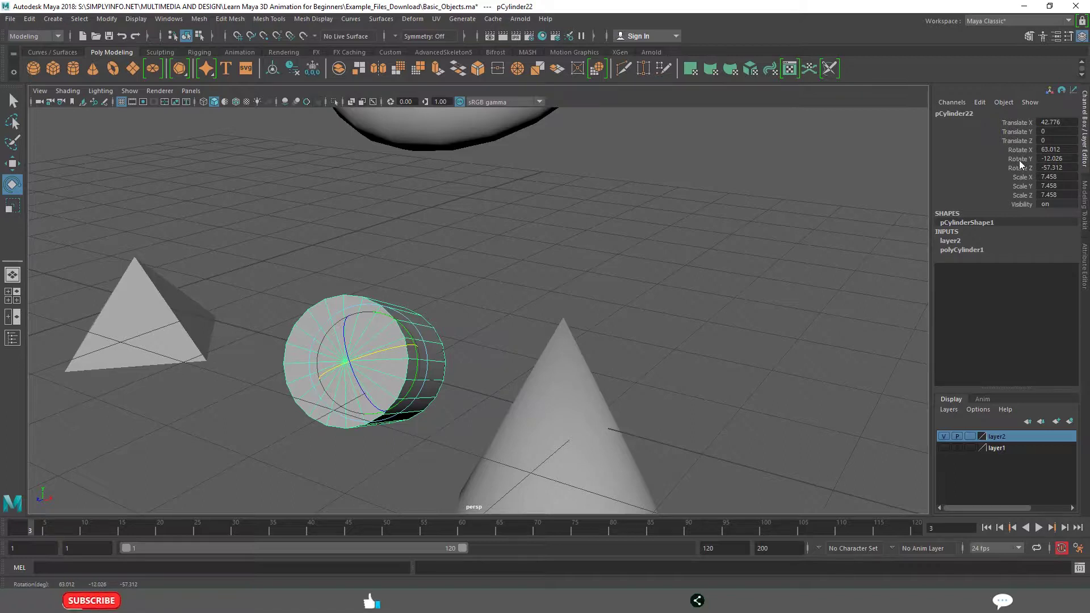
left_click_drag(1040, 147, 1062, 170)
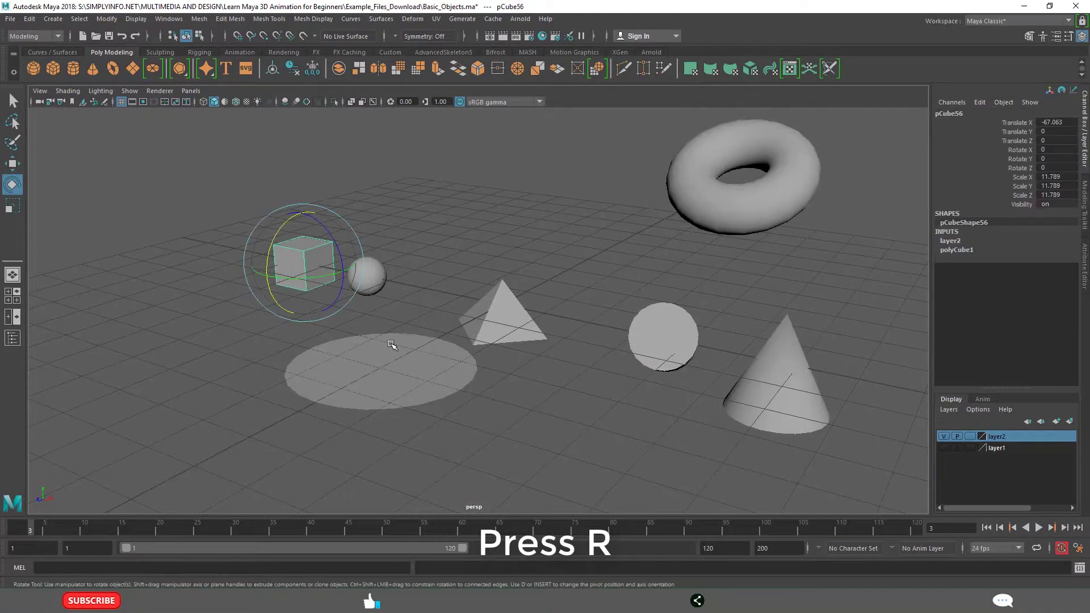
- Scale the cube along X and Y with the Scale tool, reselecting it after a deselect
middle_click_drag(391, 345, 501, 332, "alt")
scroll(462, 286, "up", 3)
middle_click_drag(462, 287, 590, 366, "alt")
scroll(605, 347, "up", 2)
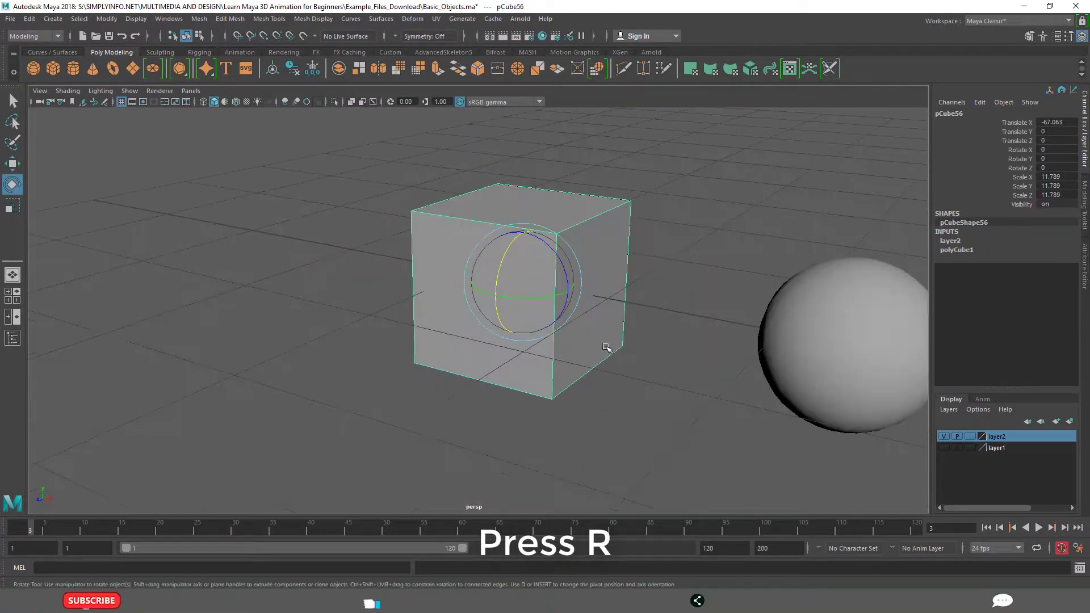
key("r")
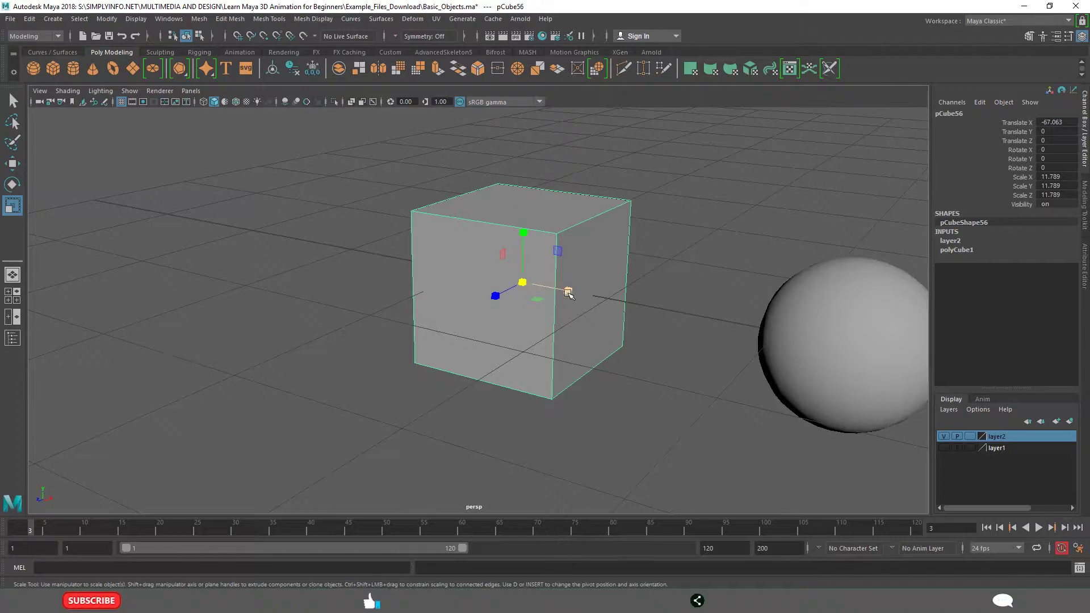
left_click_drag(568, 294, 519, 308)
mouse_move(524, 233)
left_mouse_down()
mouse_move(520, 308)
mouse_move(536, 286)
mouse_move(613, 299)
left_mouse_up()
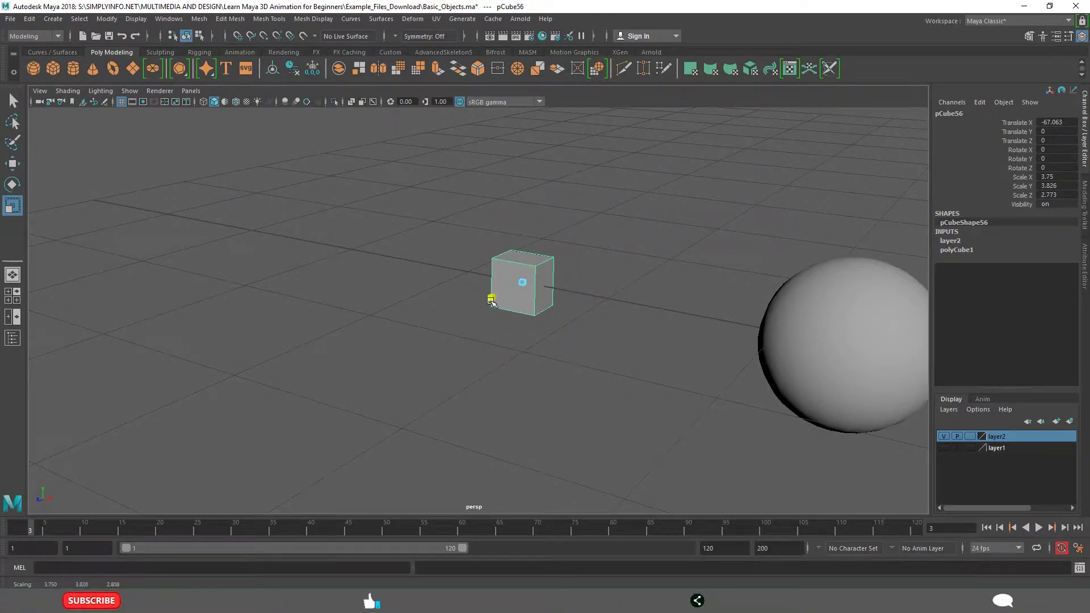
left_click(627, 370)
left_click_drag(487, 227, 597, 320)
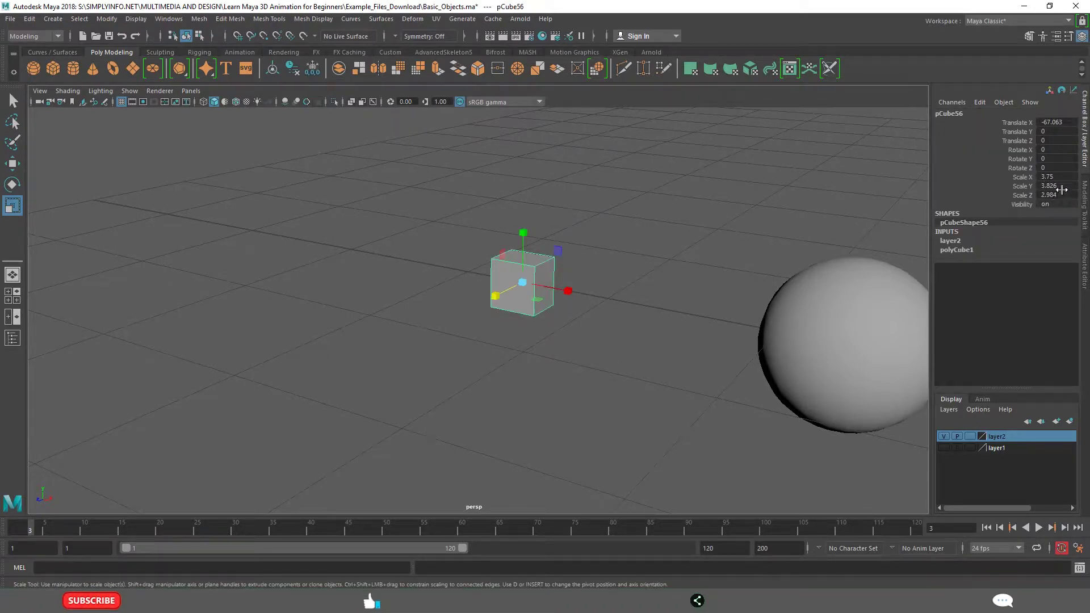
- Scale the cube up uniformly until it fills the view
middle_click_drag(1062, 194, 1053, 193)
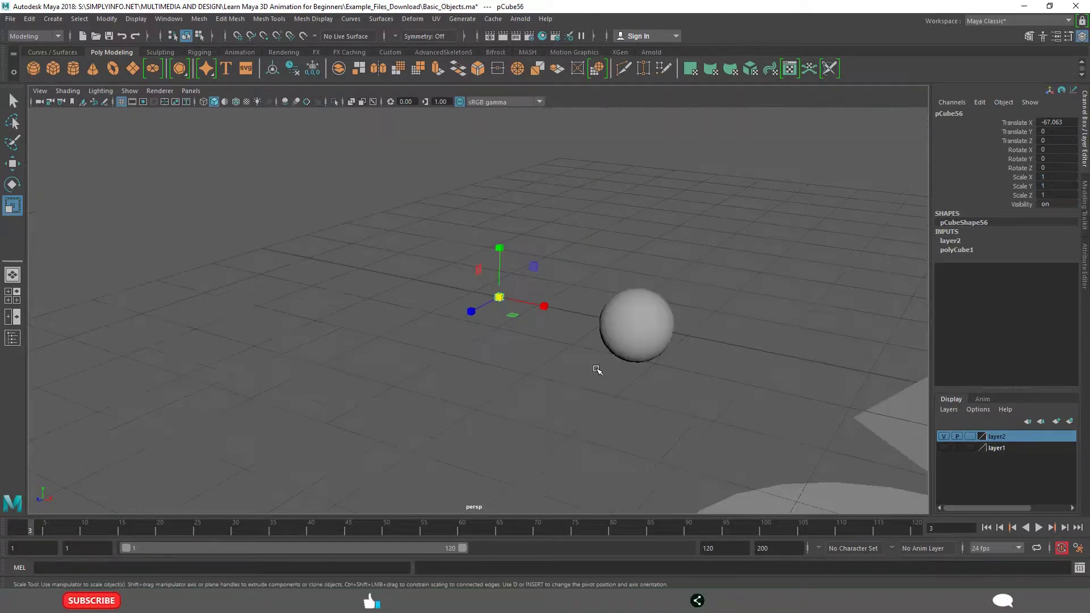
left_click_drag(508, 322, 507, 322)
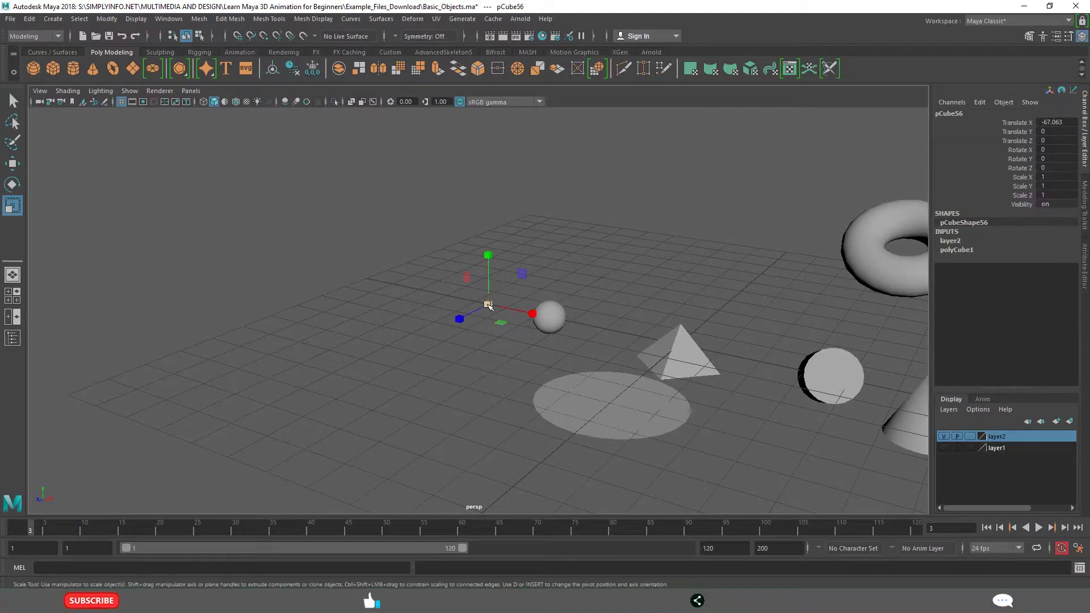
middle_click_drag(490, 256, 793, 236)
scroll(493, 294, "down", 5)
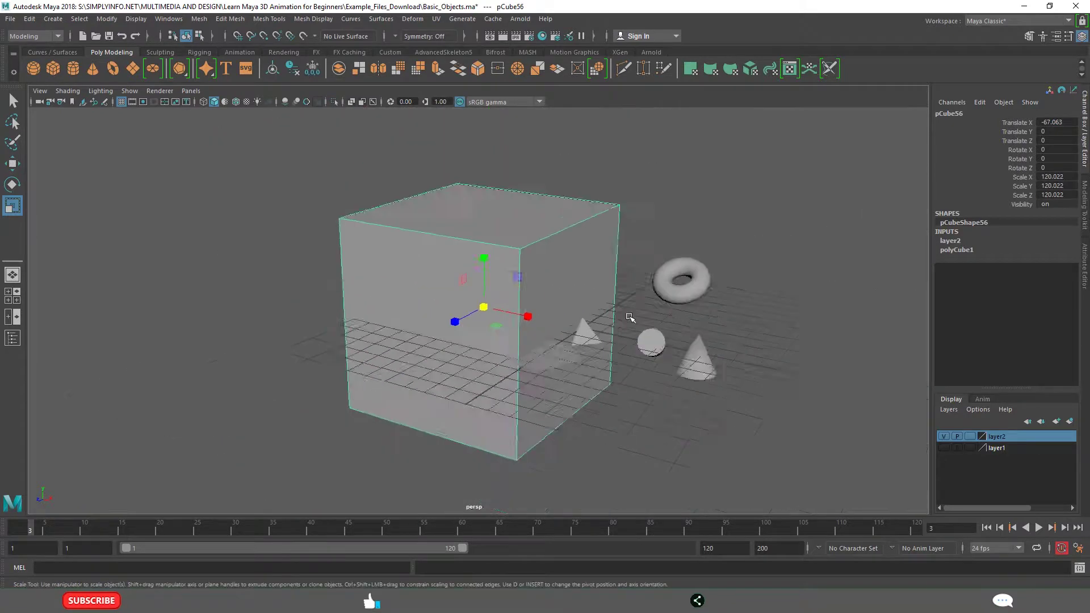
middle_click_drag(495, 303, 546, 394)
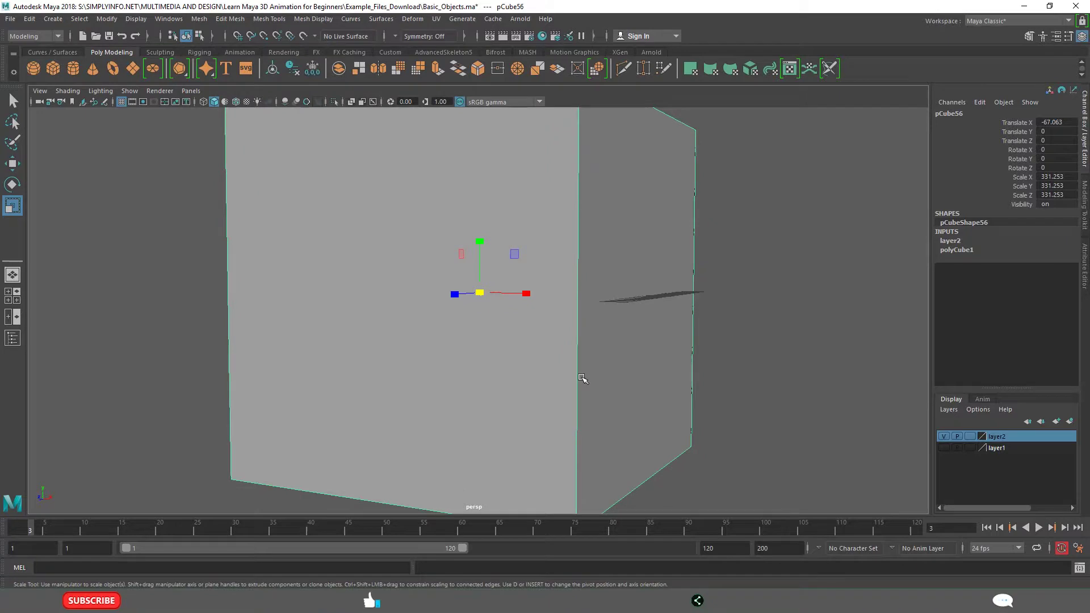
scroll(581, 377, "down", 5)
left_click_drag(536, 377, 647, 350, "alt")
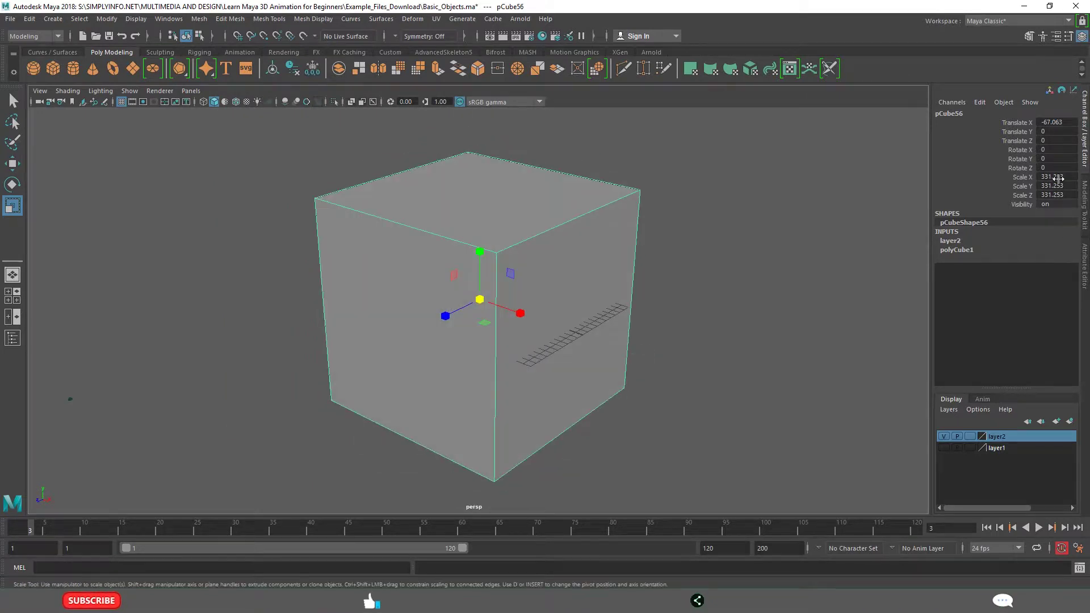
- Set Scale X, Y and Z to 330 in the Channel Box, undoing an accidental deselect
left_click_drag(1062, 180, 1062, 195)
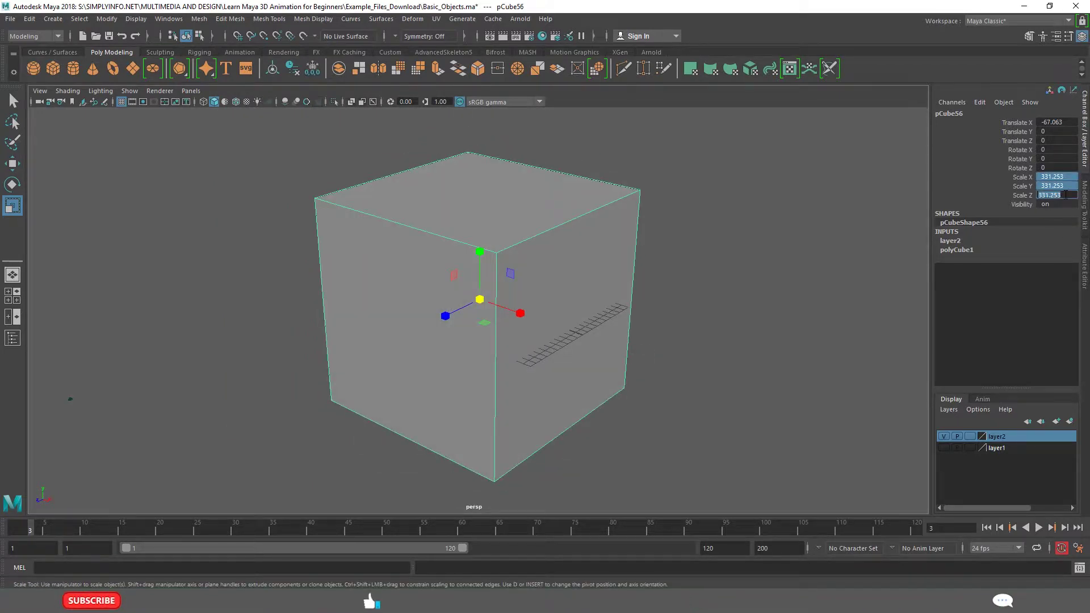
type("330")
key("Return")
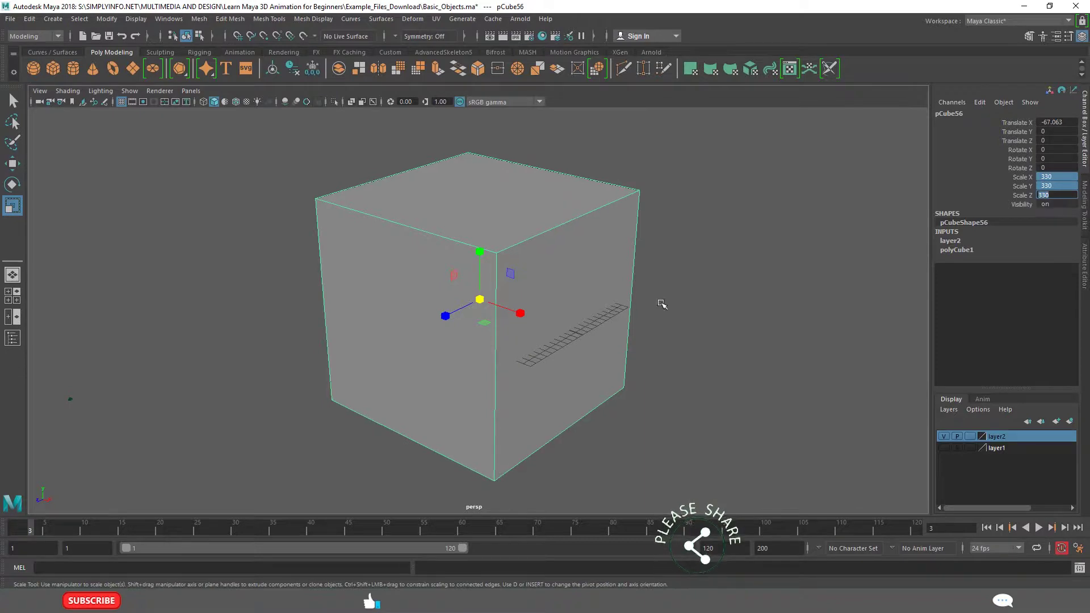
mouse_move(661, 304)
middle_mouse_down()
mouse_move(300, 307)
mouse_move(616, 275)
mouse_move(518, 283)
middle_mouse_up()
left_click(693, 366)
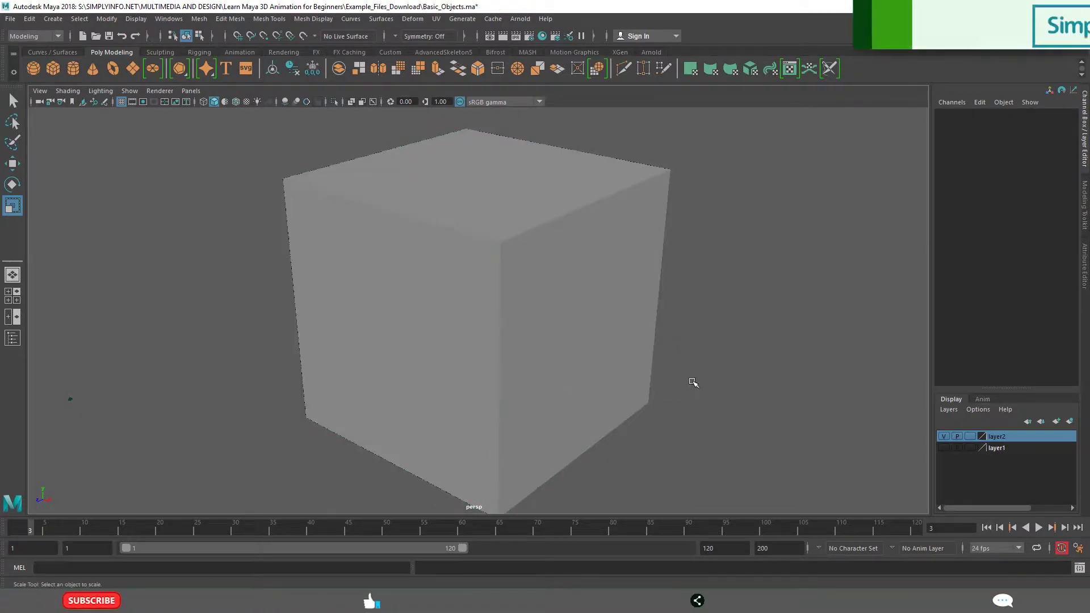
key("ctrl+z")
key("ctrl+z")
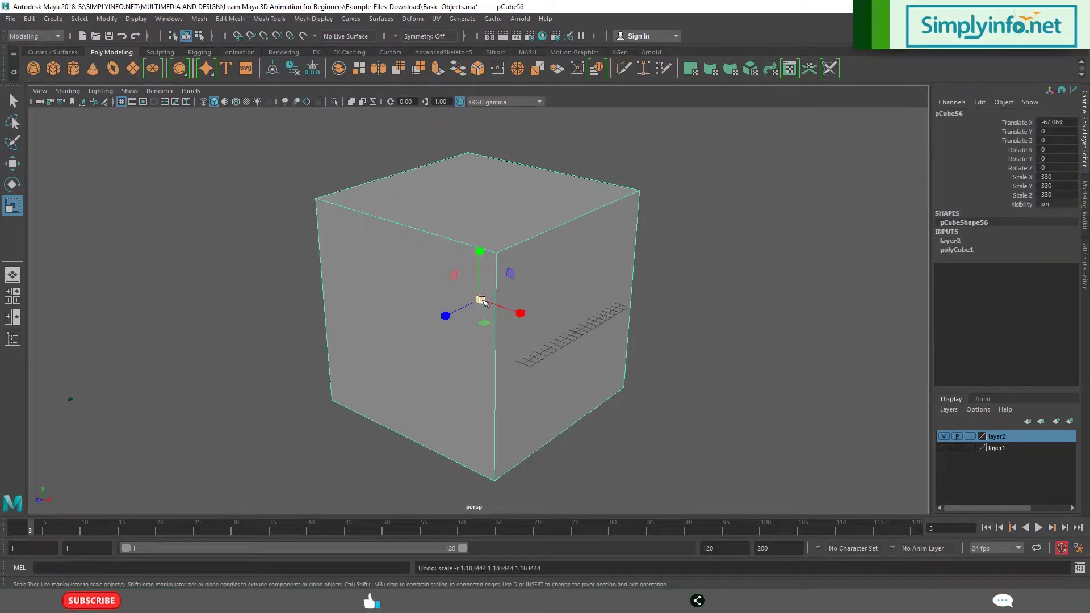
- Shrink the cube back down with the centre scale handle and frame it
left_click_drag(481, 301, 320, 335)
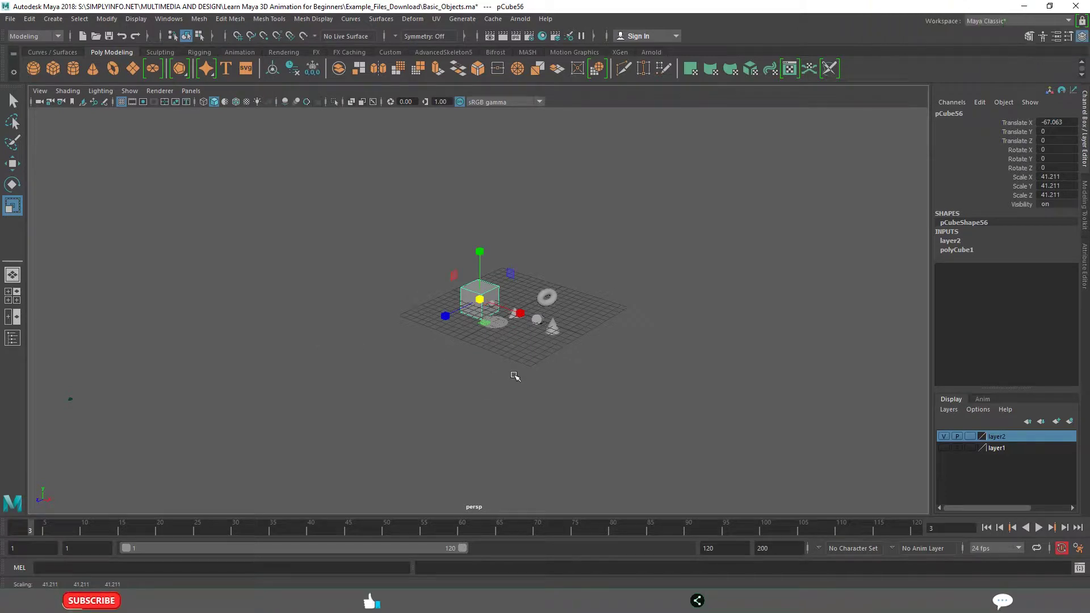
scroll(646, 355, "up", 3)
scroll(417, 297, "up", 3)
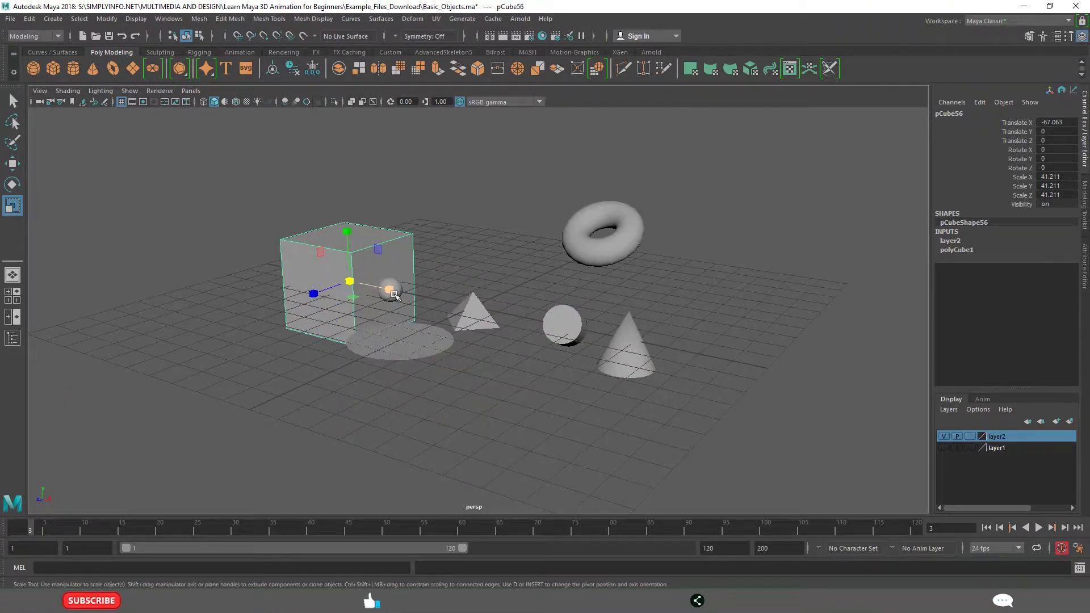
key("f")
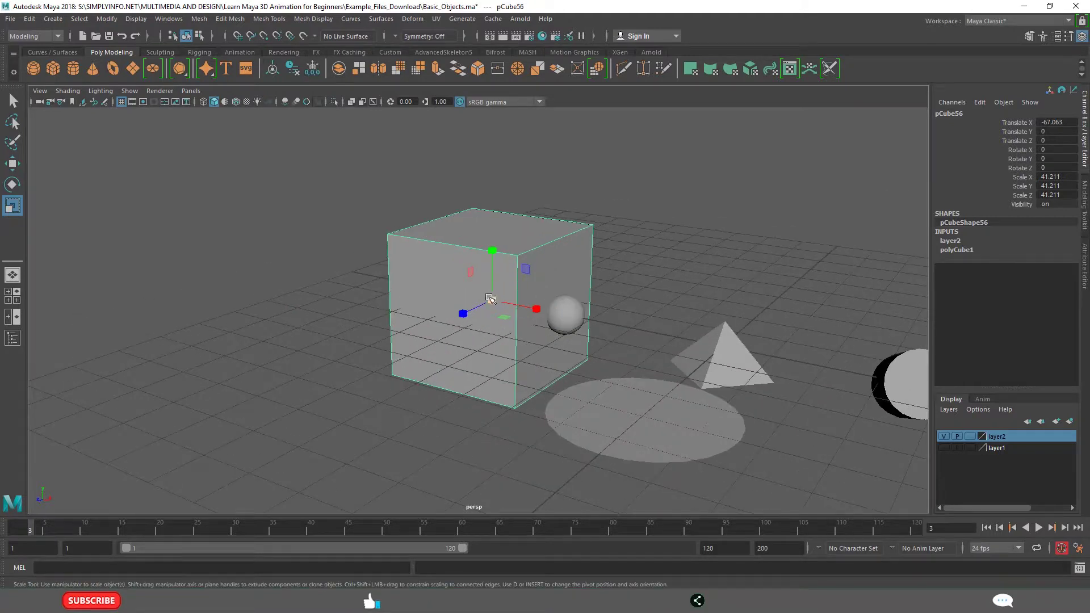
mouse_move(492, 301)
left_mouse_down()
mouse_move(572, 274)
mouse_move(550, 283)
left_mouse_up()
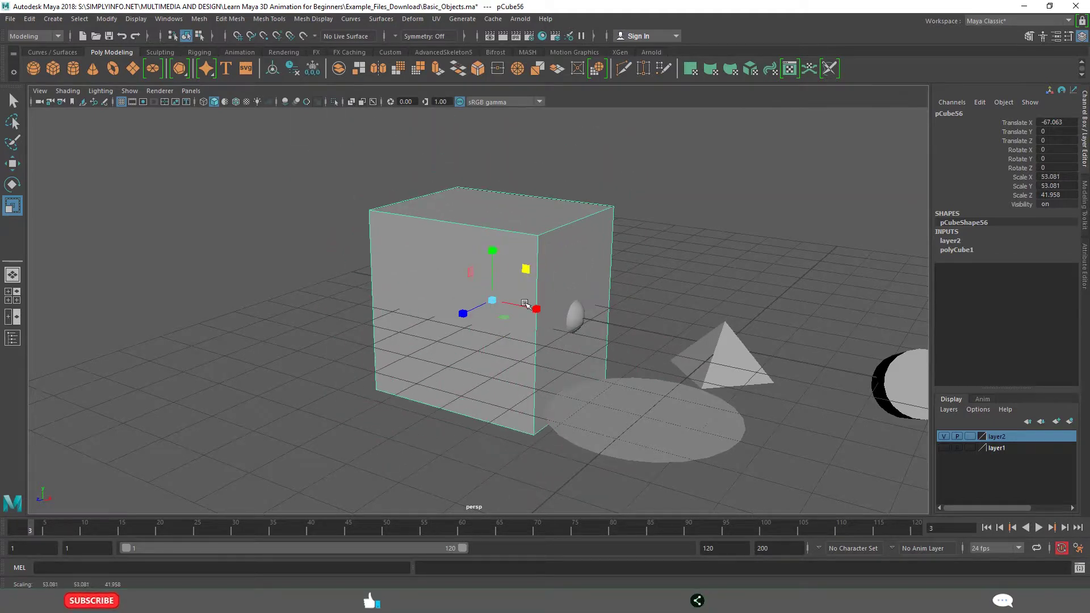
left_click_drag(469, 270, 540, 230)
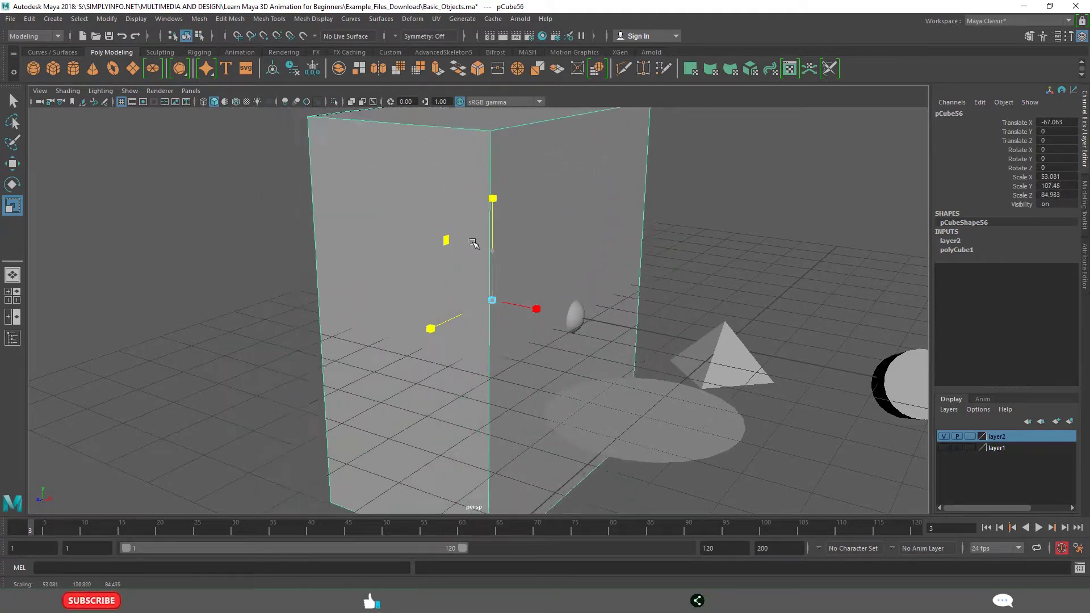
- Scale the cube unevenly per axis into a small low box of roughly 14 × 14 × 21
left_click_drag(380, 295, 495, 274)
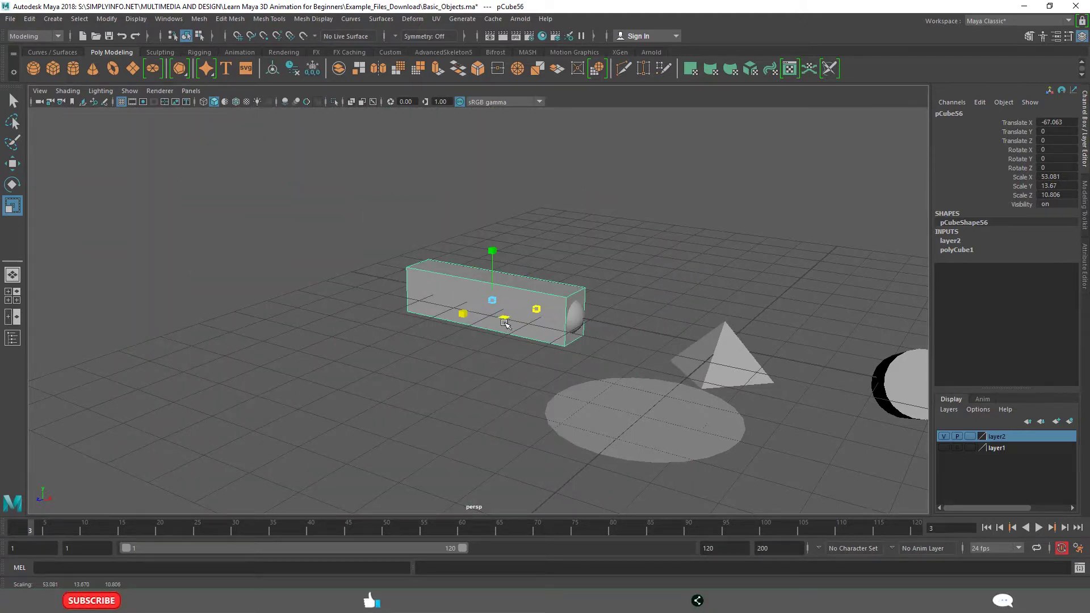
mouse_move(505, 323)
left_mouse_down()
mouse_move(657, 389)
mouse_move(491, 326)
mouse_move(392, 342)
left_mouse_up()
mouse_move(538, 312)
left_mouse_down()
mouse_move(505, 307)
mouse_move(533, 365)
left_mouse_up()
scroll(533, 365, "down", 3)
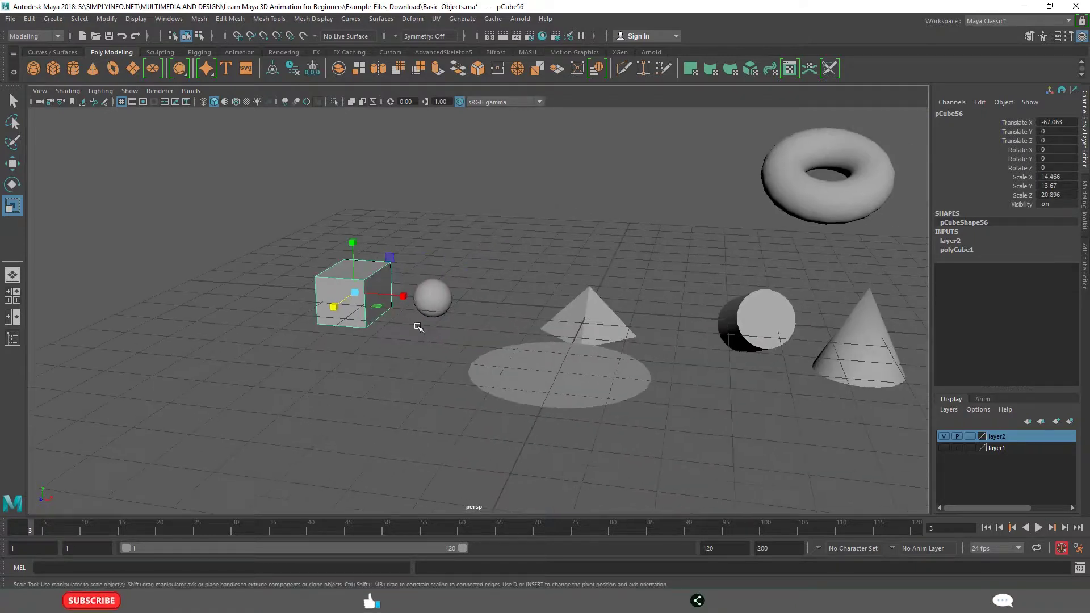
scroll(533, 365, "up", 5)
left_click_drag(1024, 126, 1026, 199)
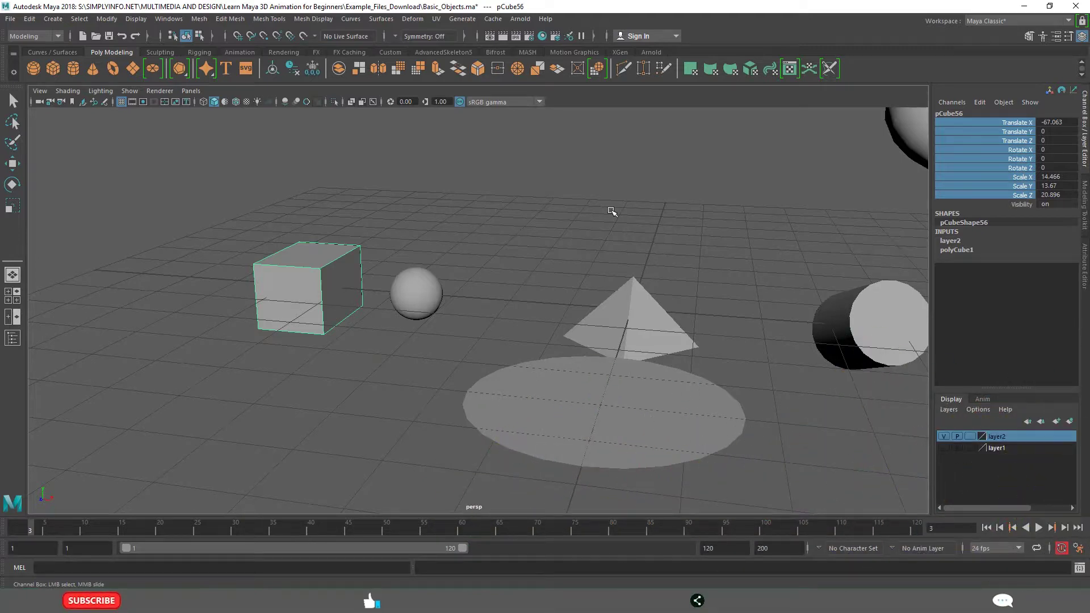
scroll(606, 231, "down", 3)
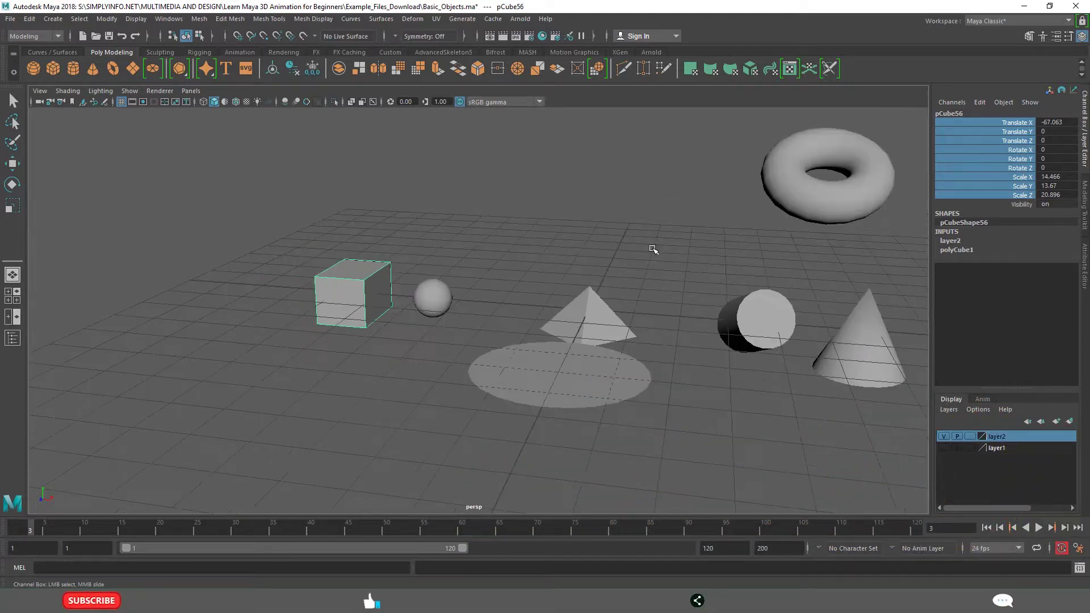
left_click_drag(652, 247, 515, 290, "alt")
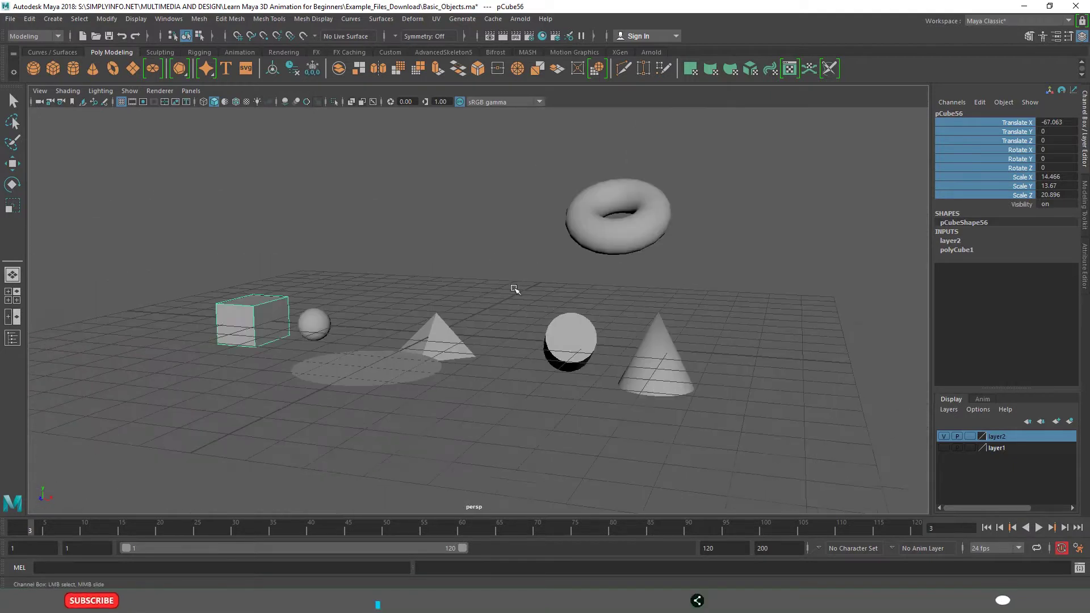
scroll(514, 290, "up", 1)
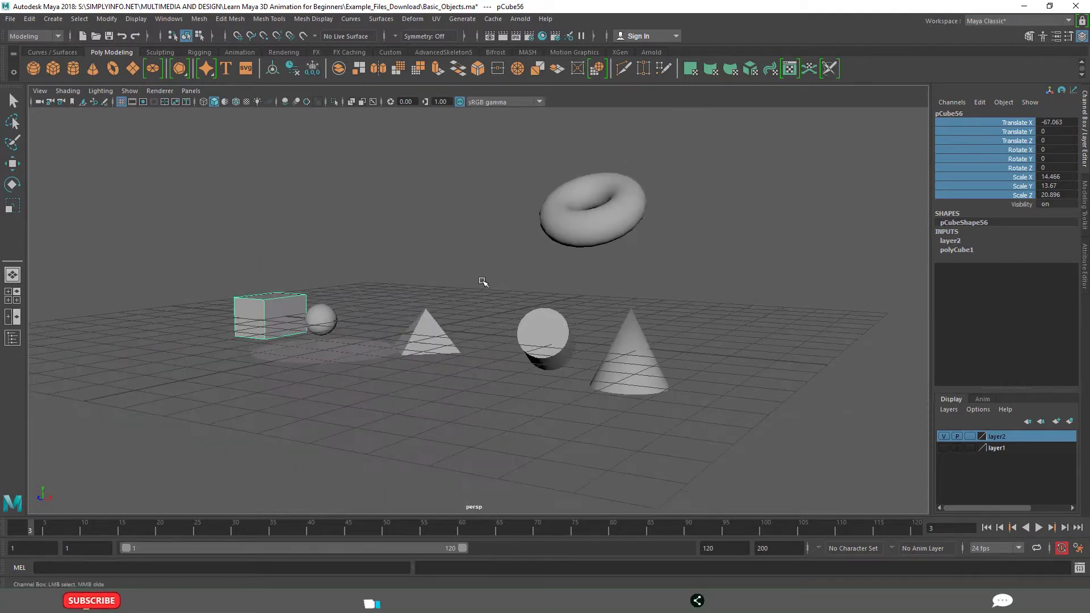
scroll(486, 280, "up", 2)
scroll(528, 275, "up", 1)
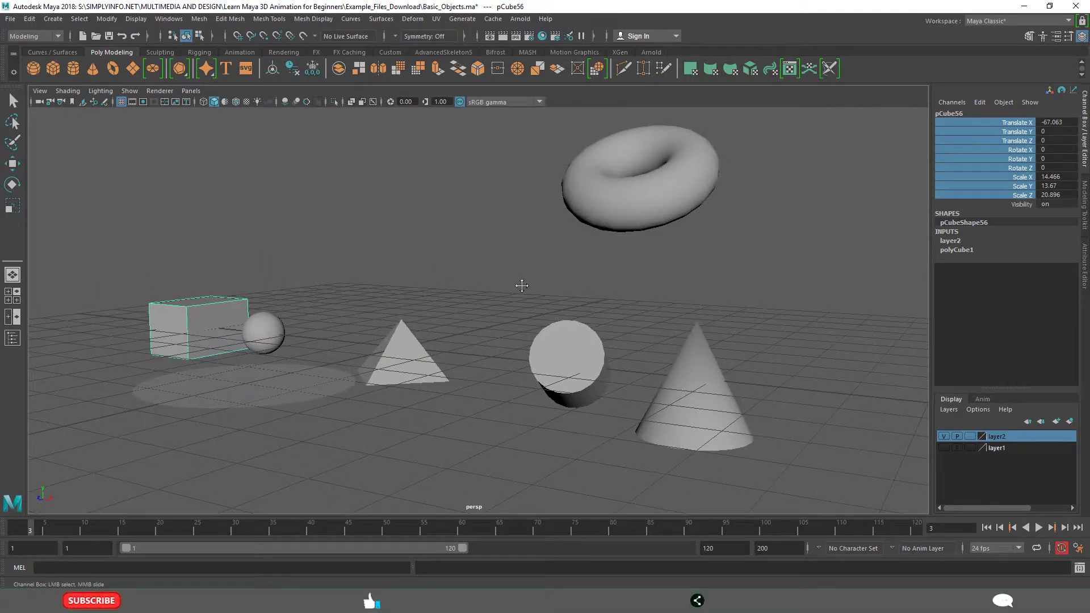
- Select the small sphere and switch to the Move tool
left_click(243, 387)
key("t")
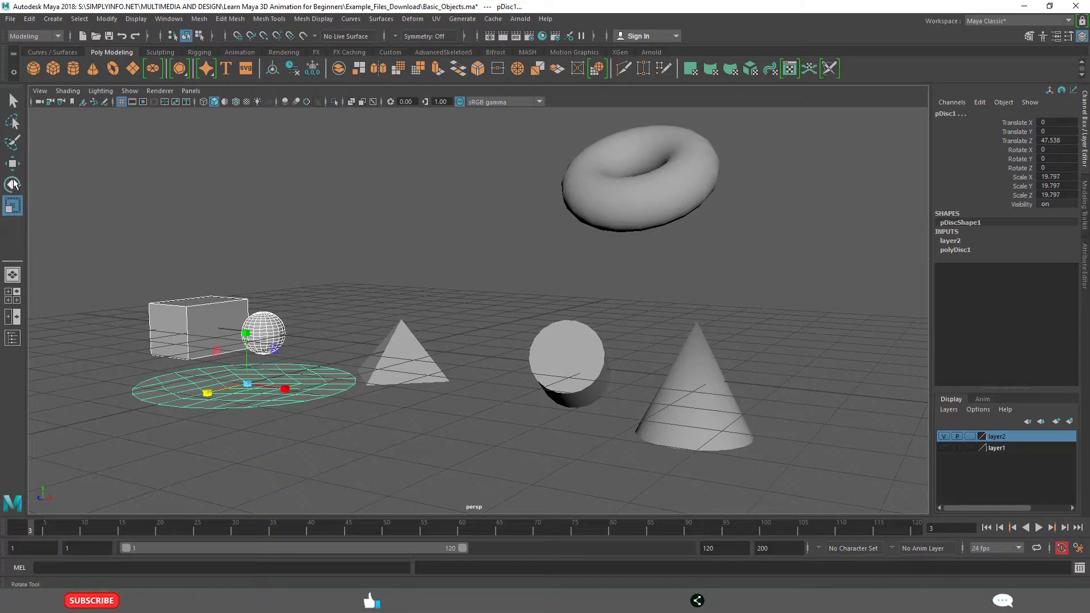
left_click(290, 270)
left_click(261, 330)
key("r")
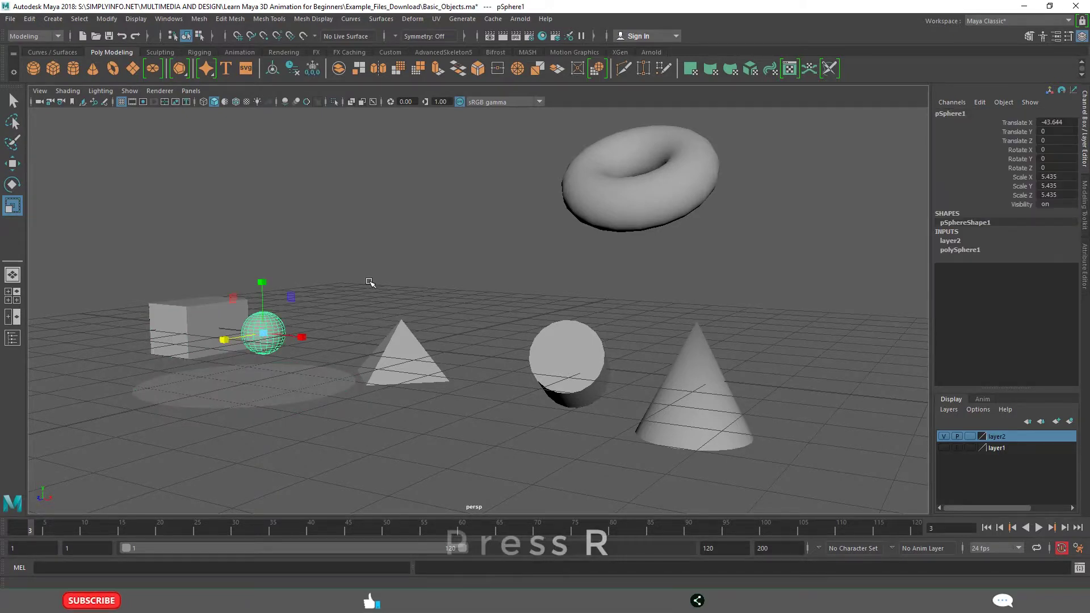
left_click_drag(370, 281, 387, 301, "alt")
middle_click_drag(387, 301, 421, 204, "alt")
key("w")
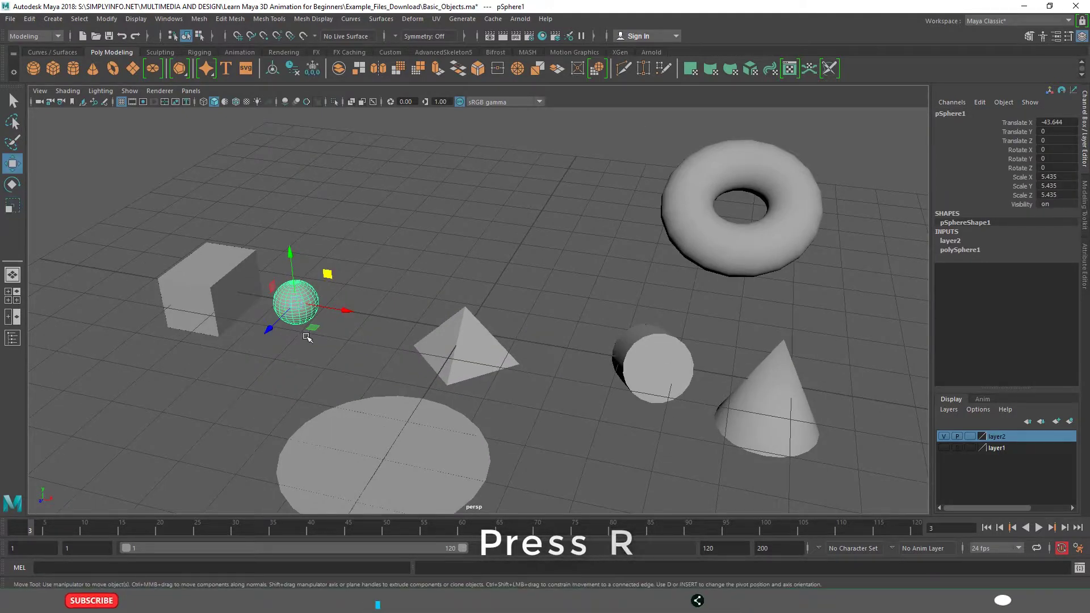
- Slide the sphere right past the pyramid, then back left toward the box
left_click_drag(346, 313, 623, 361)
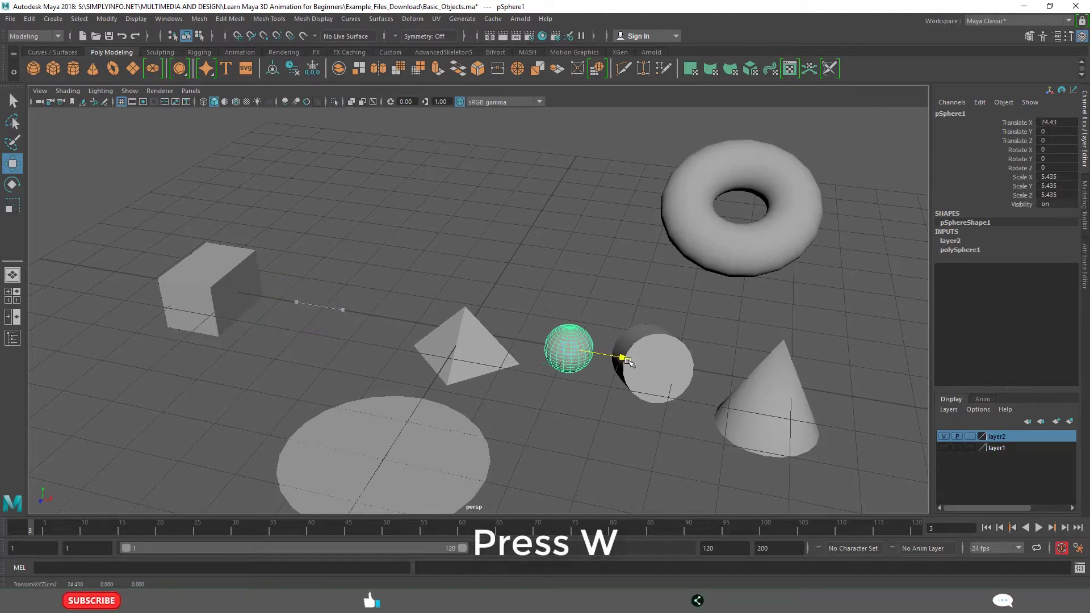
left_click(608, 445)
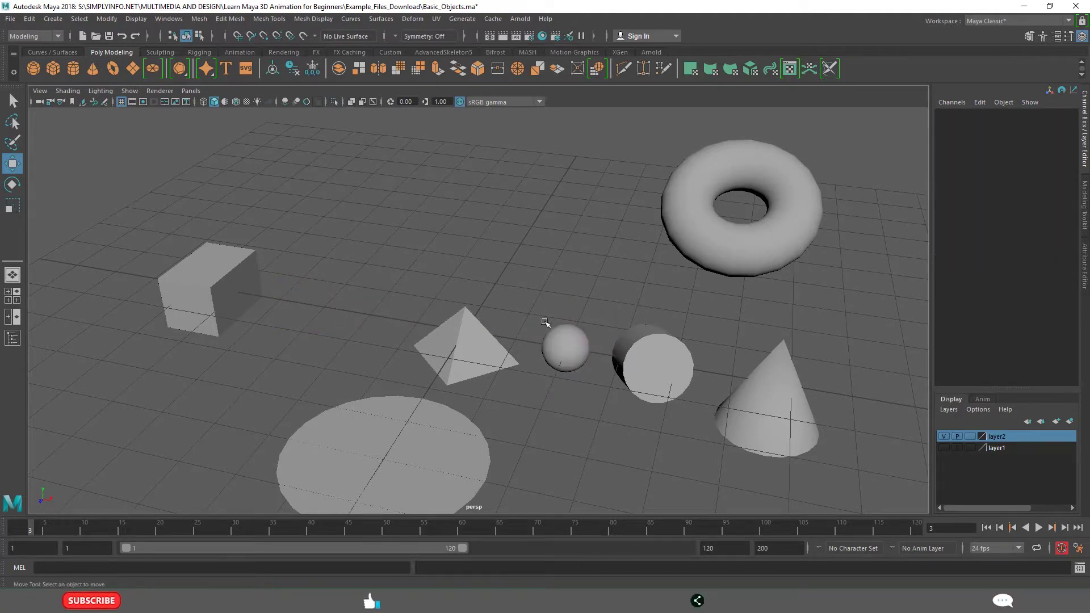
left_click_drag(600, 393, 608, 368)
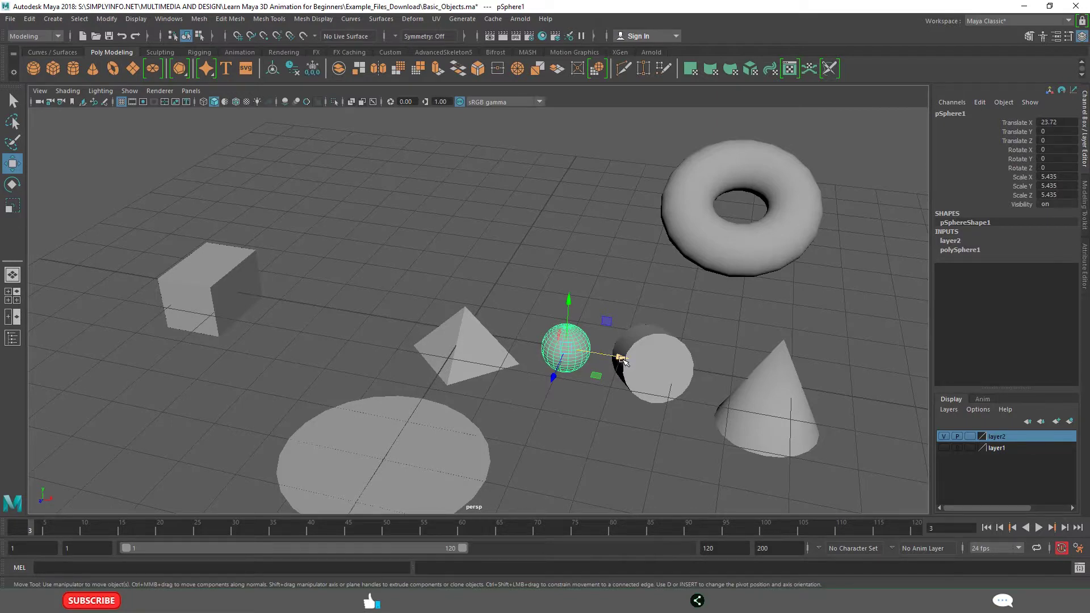
left_click_drag(622, 360, 359, 342)
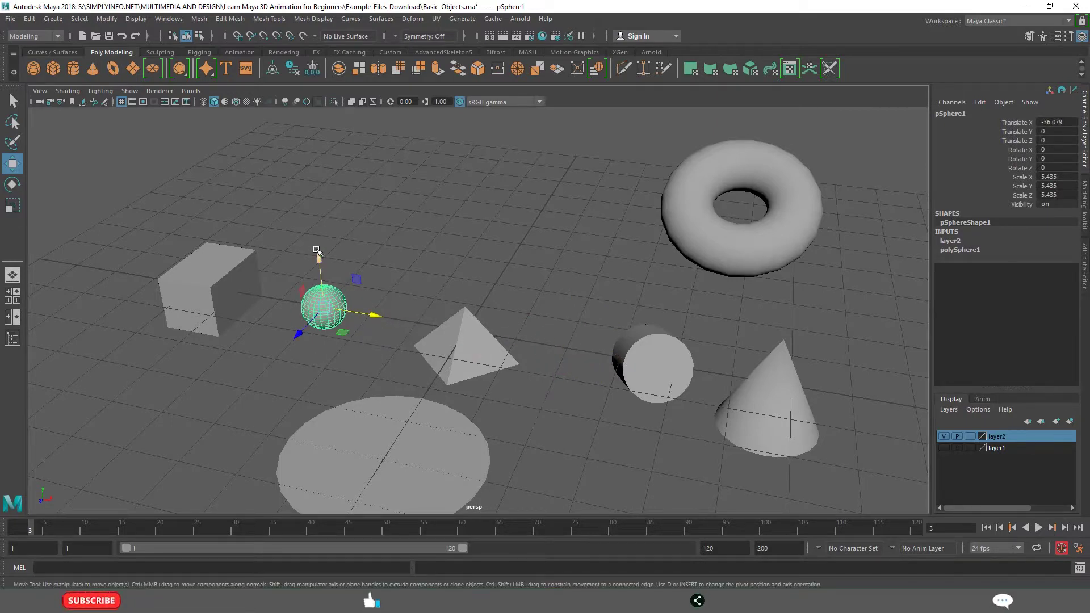
- Raise the sphere high into the air beside the torus and deselect it
left_click_drag(317, 257, 317, 134)
left_click_drag(380, 184, 568, 196)
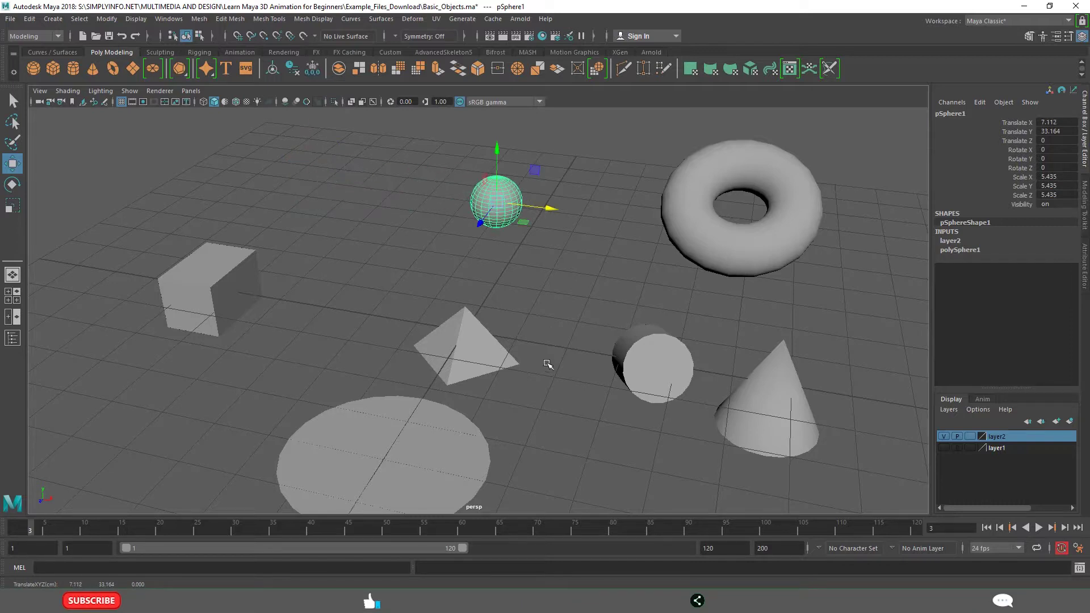
left_click(546, 366)
left_click_drag(584, 377, 567, 380, "alt")
scroll(579, 397, "up", 1)
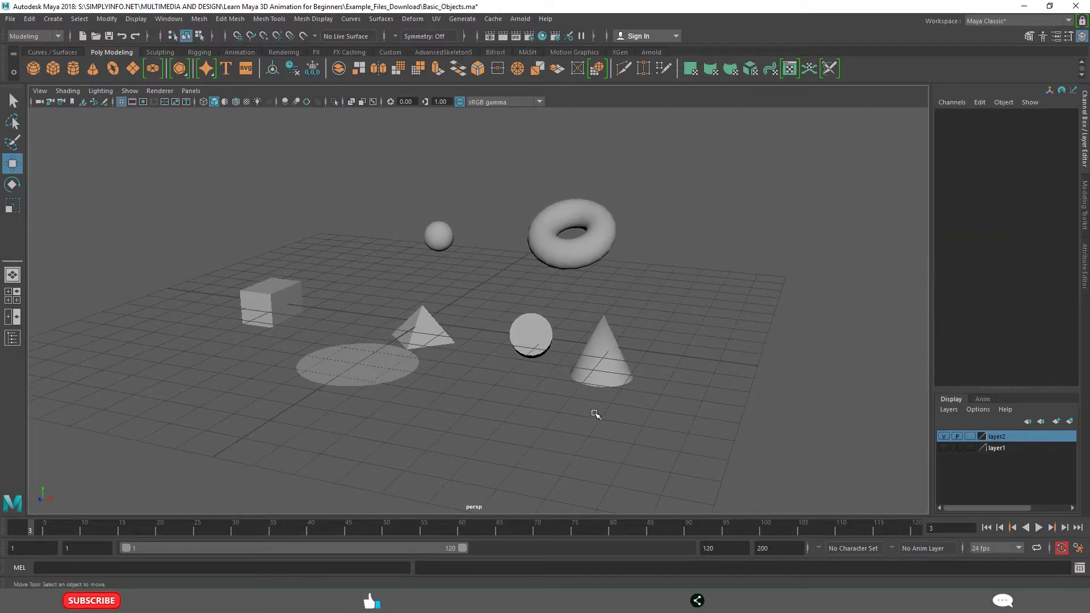
scroll(595, 412, "up", 1)
scroll(626, 397, "up", 1)
scroll(643, 391, "up", 1)
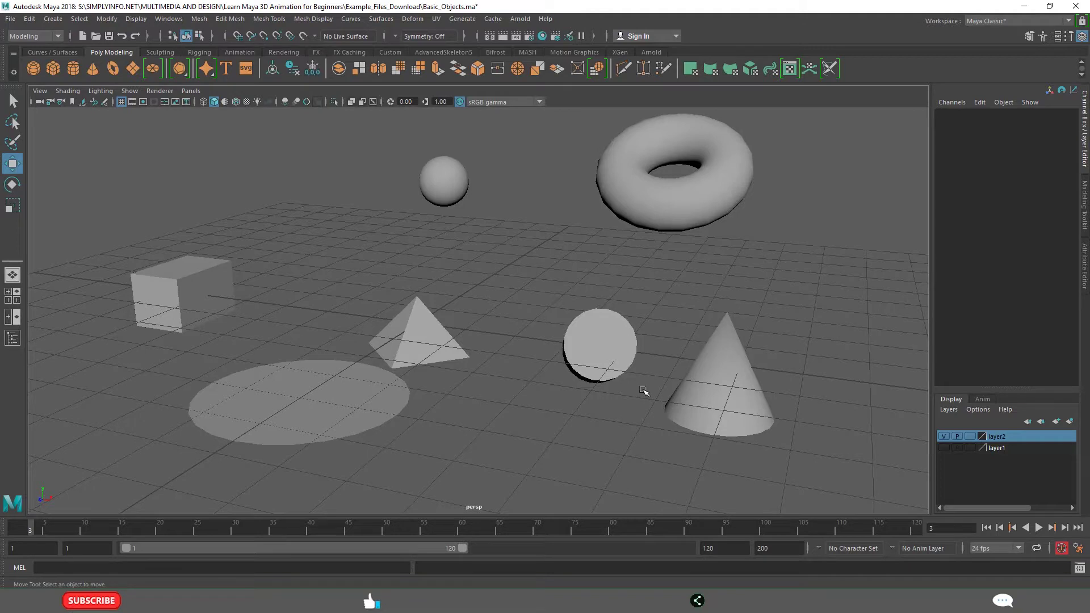